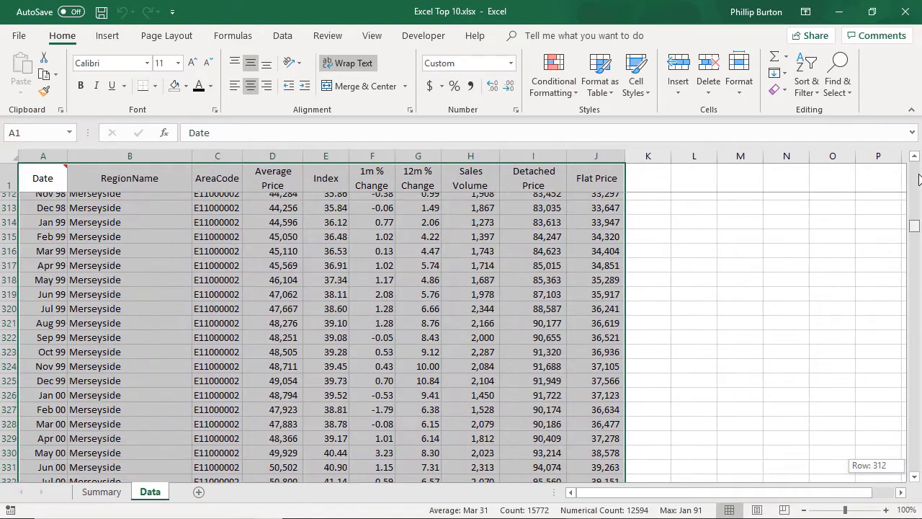
drag(545, 204, 533, 453)
click(532, 430)
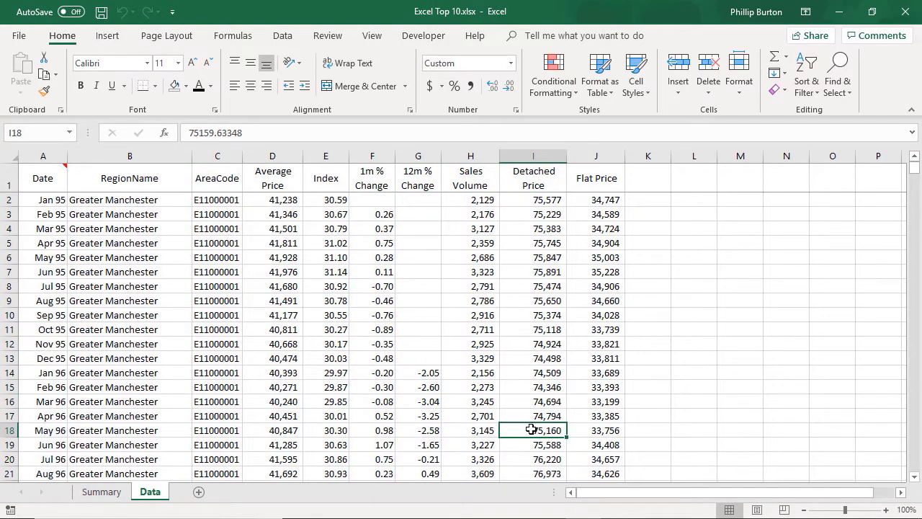
click(53, 178)
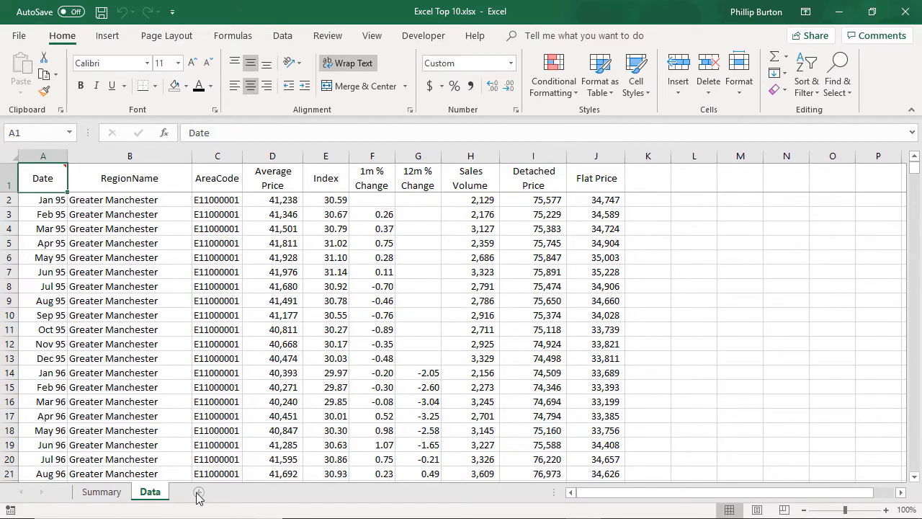
Add a new worksheet after the Data sheet and name it Graph.
click(198, 492)
right_click(192, 497)
click(243, 356)
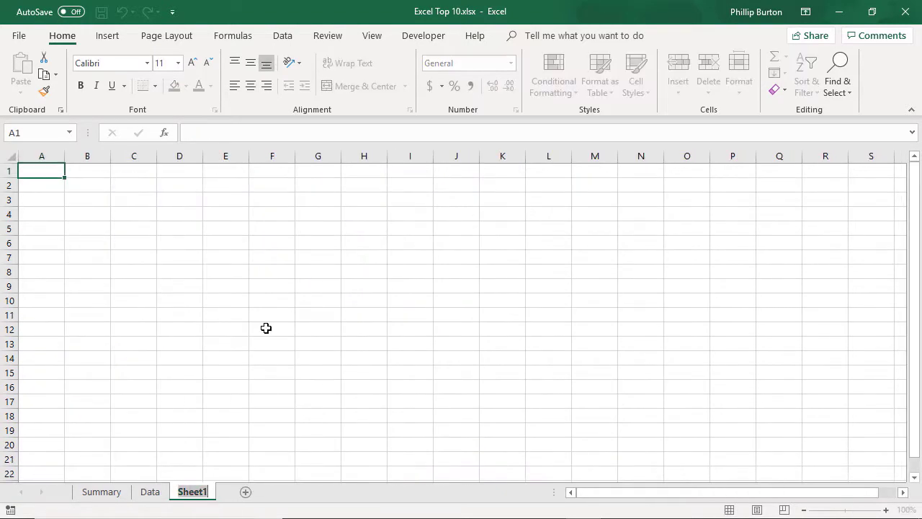
text(Graph)
key(Return)
Copy rows 1 to 61 of the Data sheet, header through Dec 99, into the Graph sheet starting at A1.
click(149, 491)
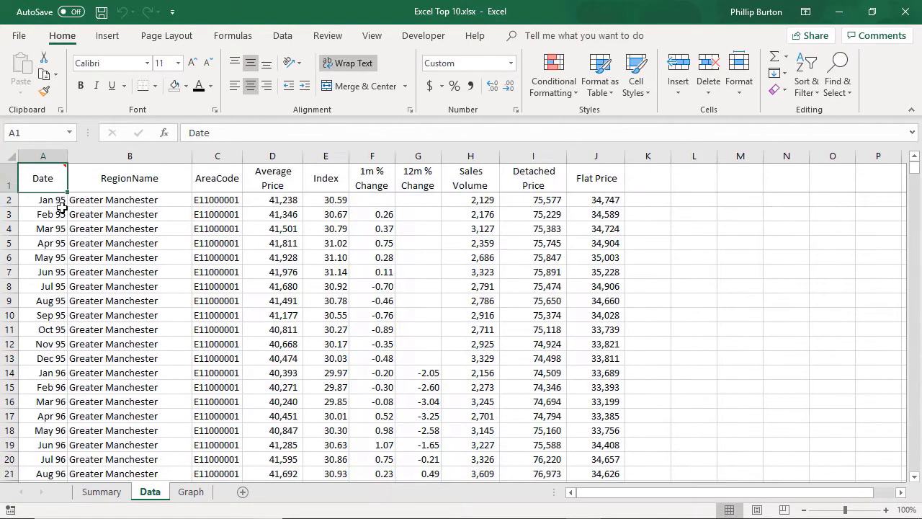
click(9, 178)
scroll(915, 246, down, 18)
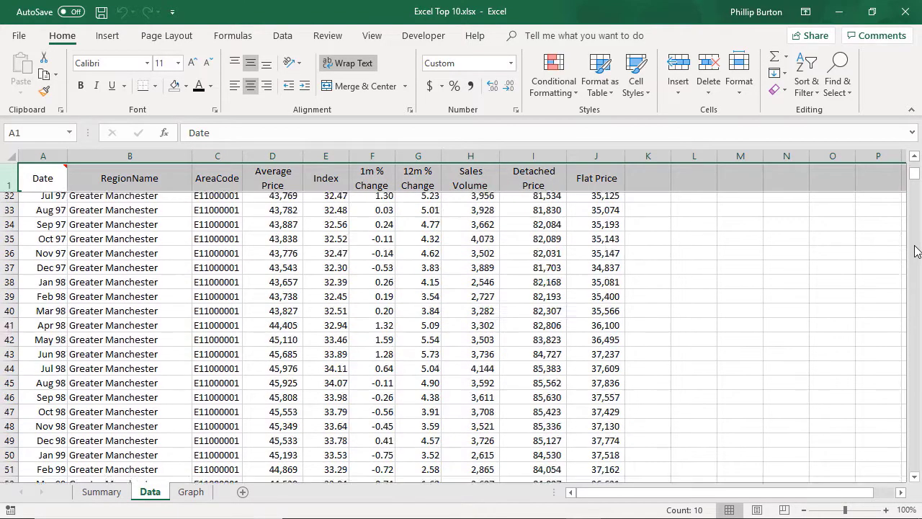
scroll(161, 258, up, 1)
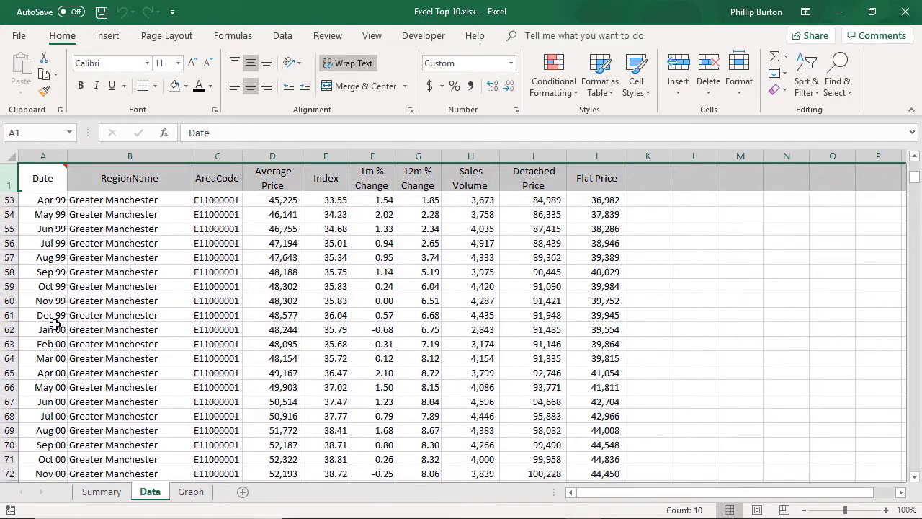
shift+click(9, 315)
key(ctrl+c)
click(191, 491)
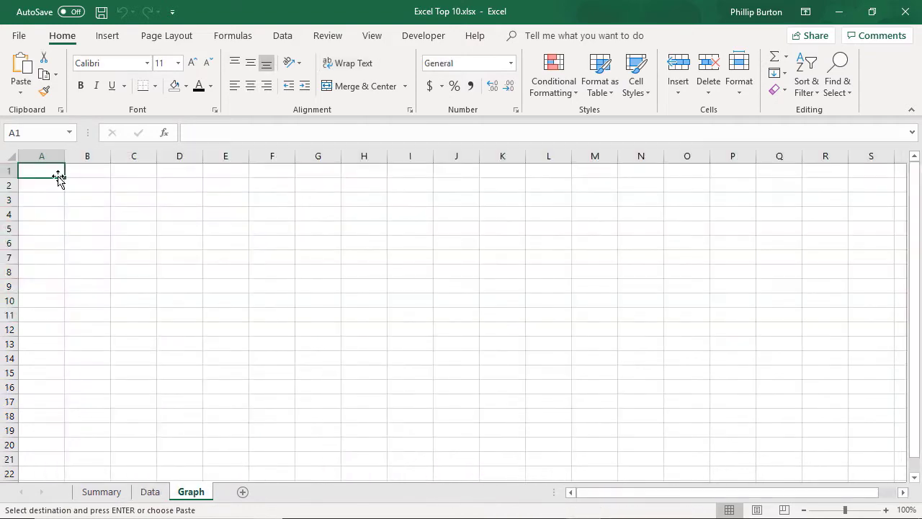
key(ctrl+v)
Auto-fit the widths of columns A to J on the Graph sheet to their contents.
click(133, 243)
drag(49, 151, 479, 156)
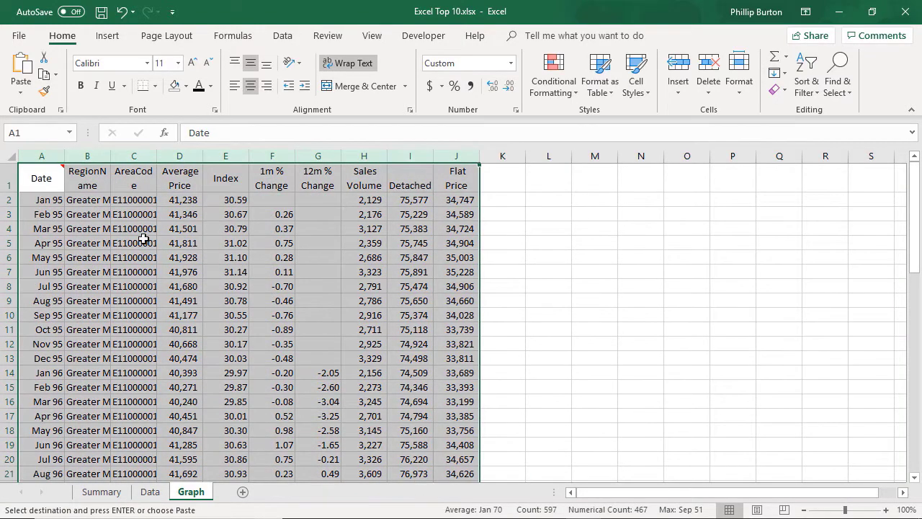
double_click(113, 155)
click(155, 241)
Delete the RegionName and AreaCode columns from the Graph sheet.
drag(144, 155, 179, 157)
right_click(178, 157)
click(231, 275)
drag(44, 185, 46, 286)
drag(77, 184, 287, 286)
click(285, 286)
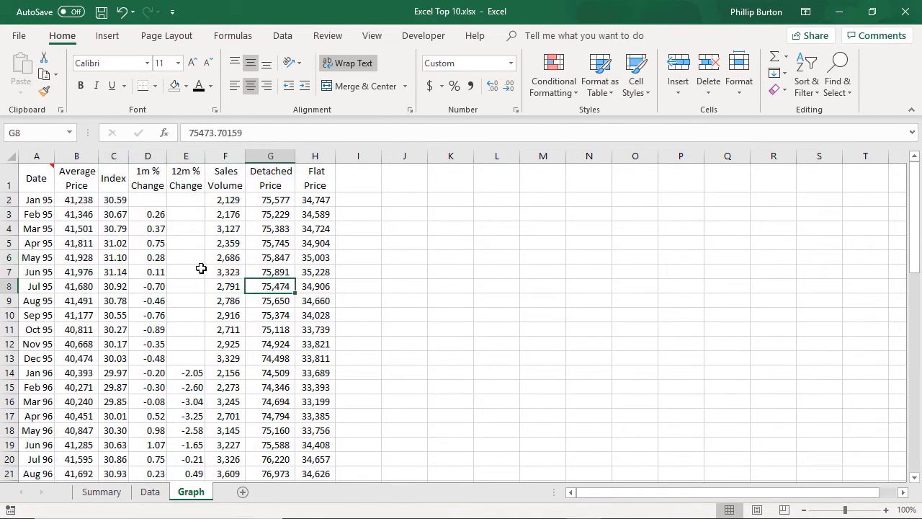
Preview the recommended charts for the Graph sheet's table, including the histogram, and close the suggestions without inserting a chart.
click(36, 180)
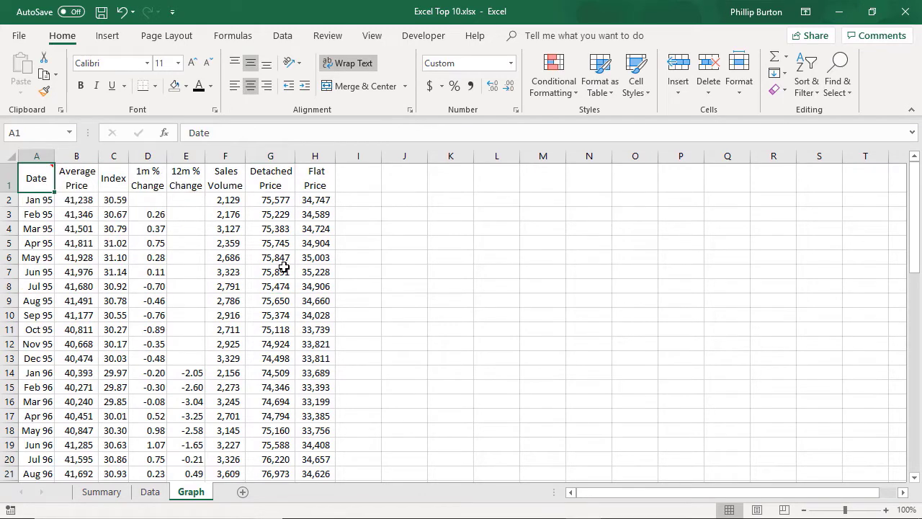
click(114, 37)
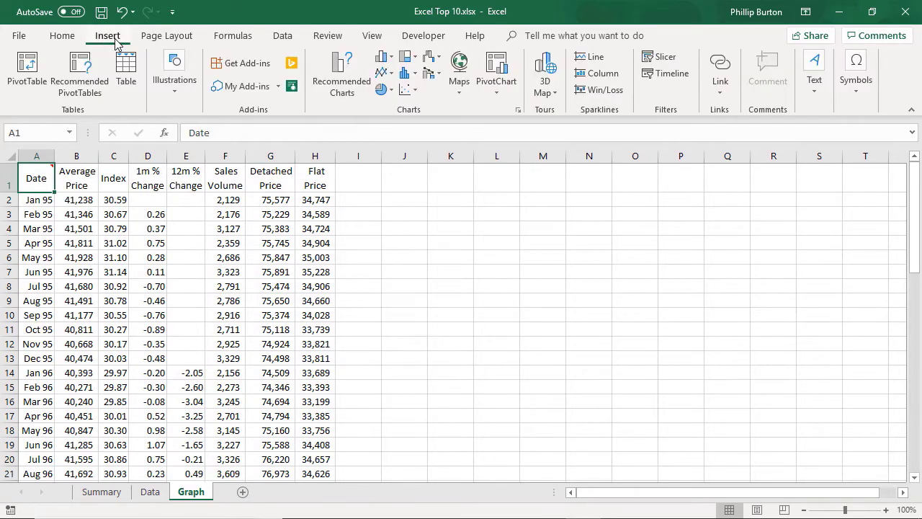
click(351, 77)
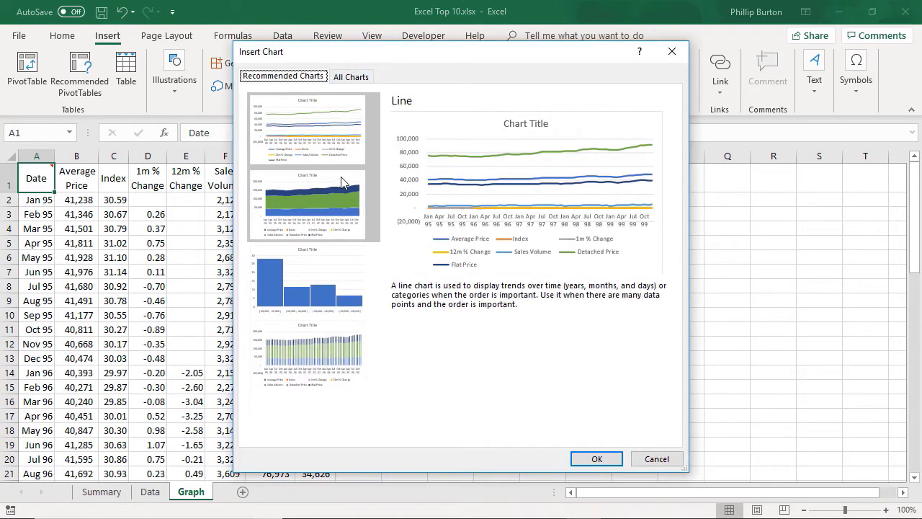
click(324, 192)
click(327, 299)
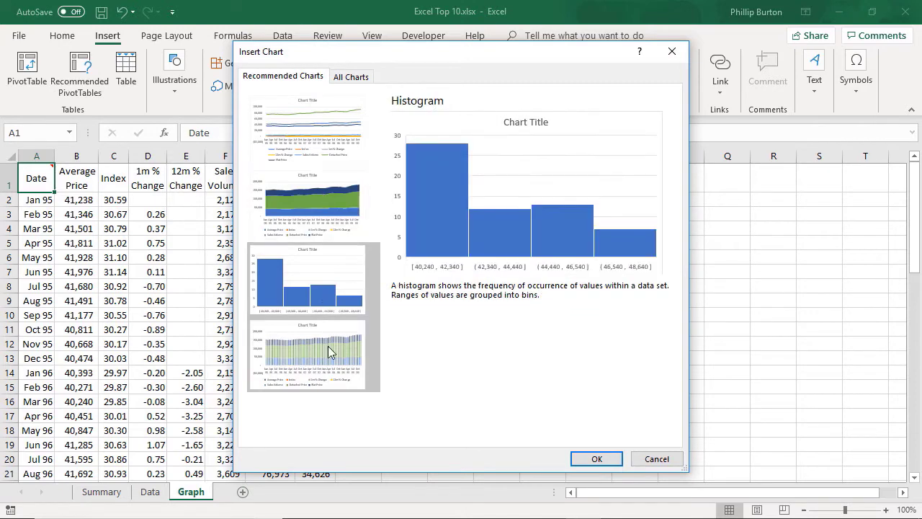
click(330, 351)
click(667, 461)
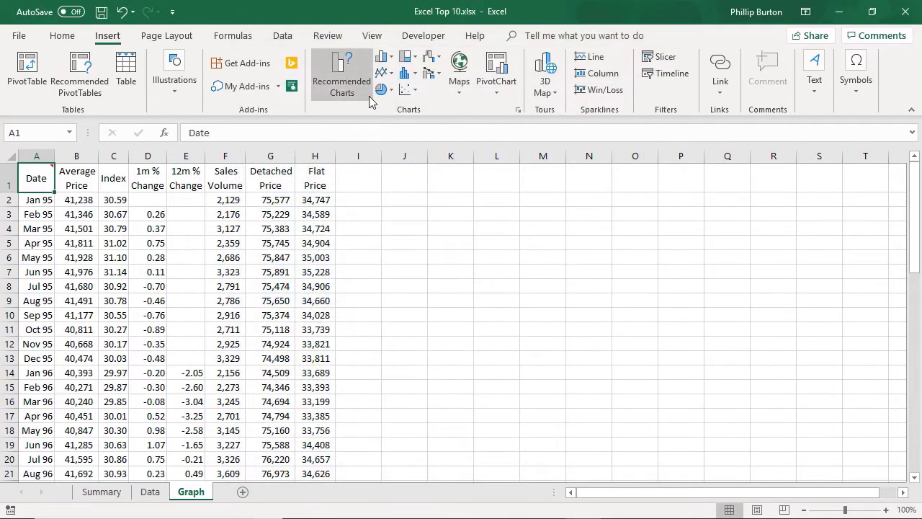
Insert a 2-D clustered column chart of the Graph sheet's table and move it to its own new chart sheet.
click(389, 61)
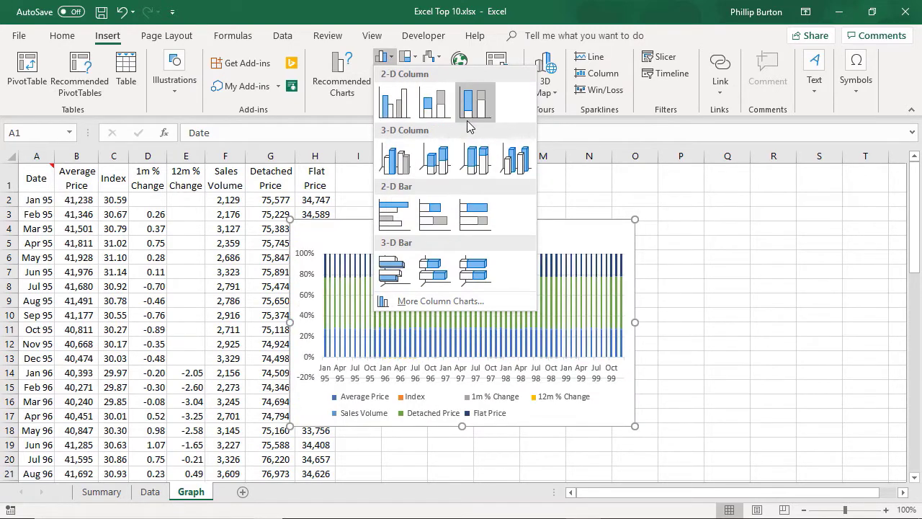
click(394, 102)
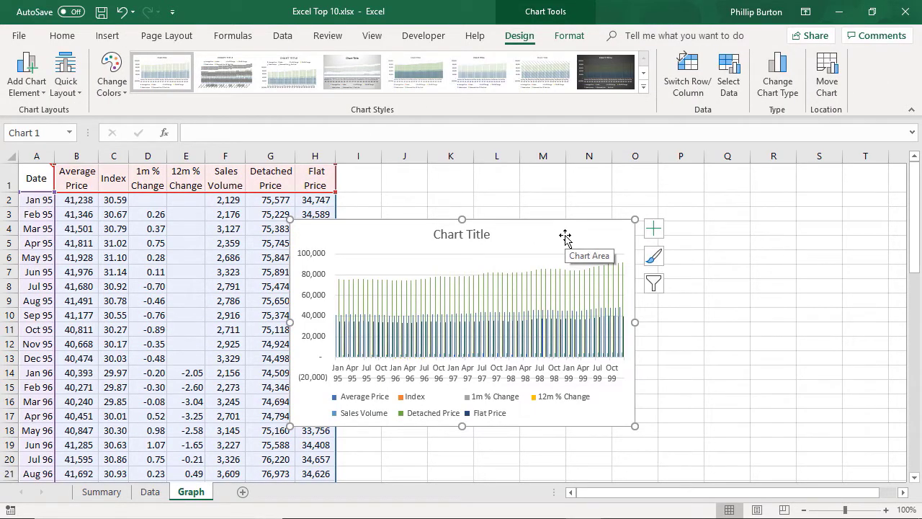
right_click(528, 234)
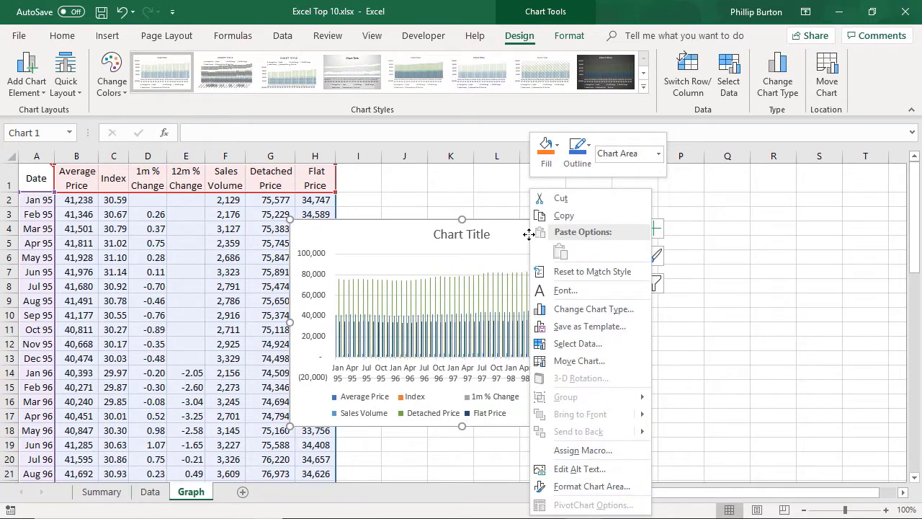
click(603, 361)
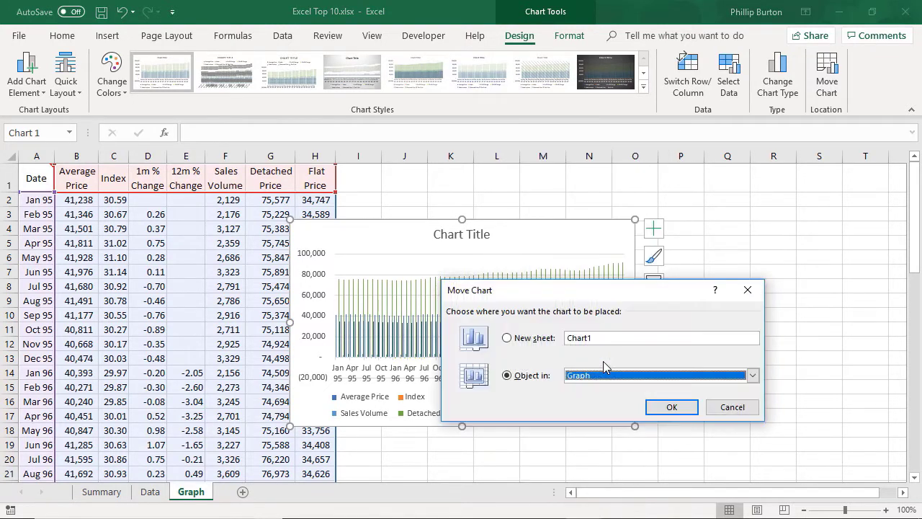
click(540, 339)
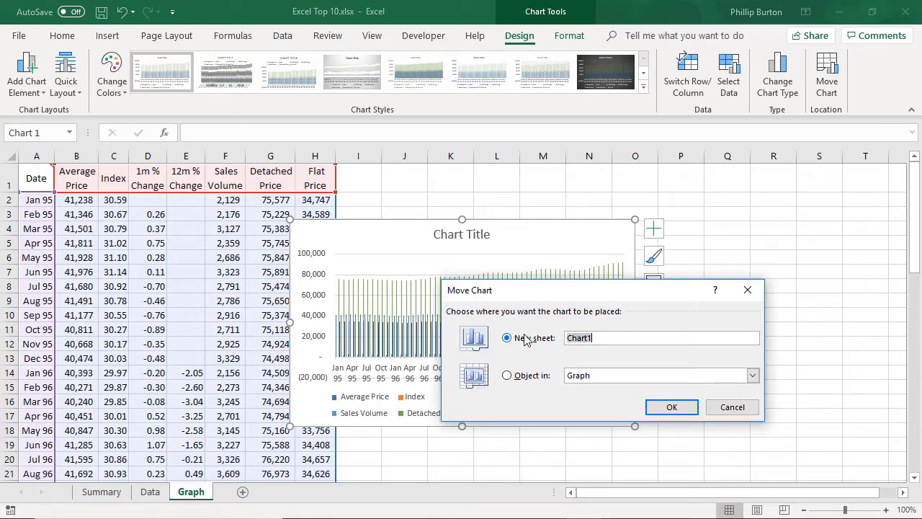
click(671, 408)
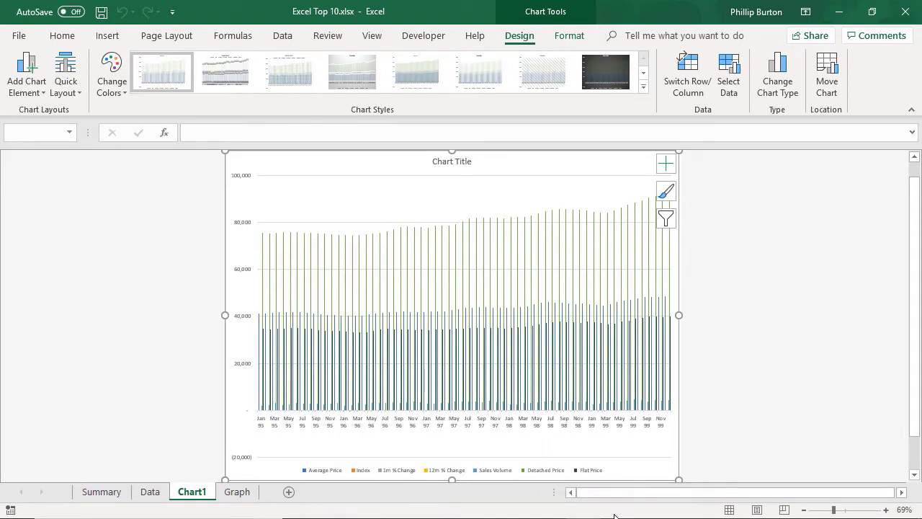
Exclude the Average Price, Index, 1m % Change, 12m % Change and Sales Volume series from the chart, keeping Detached Price and Flat Price.
right_click(382, 205)
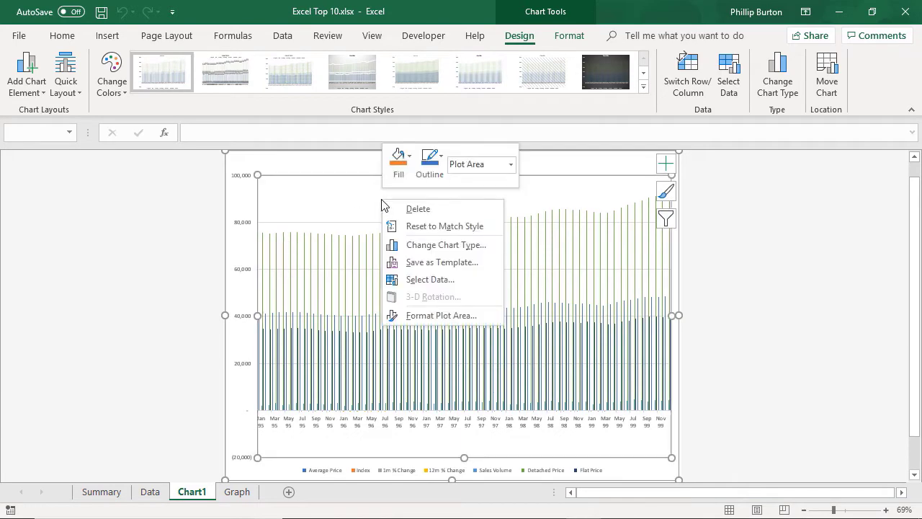
click(430, 279)
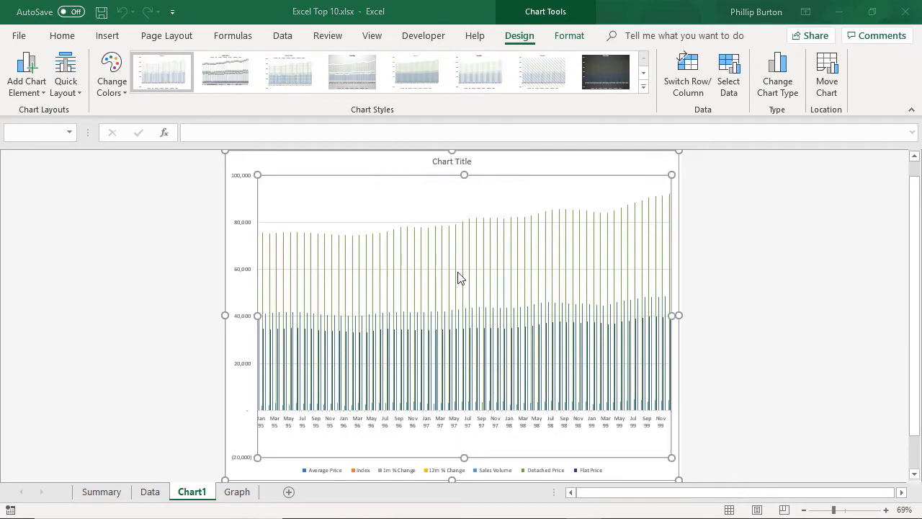
click(288, 209)
click(288, 224)
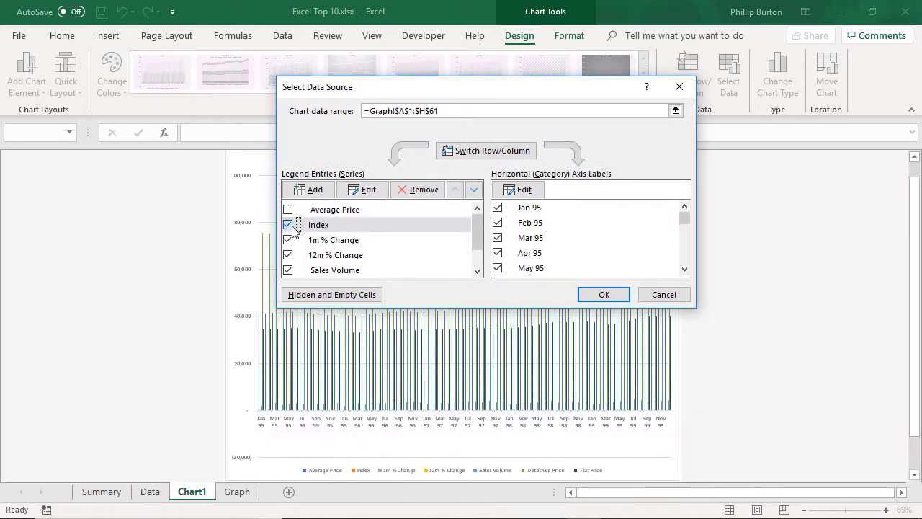
click(288, 240)
click(287, 254)
scroll(472, 236, down, 1)
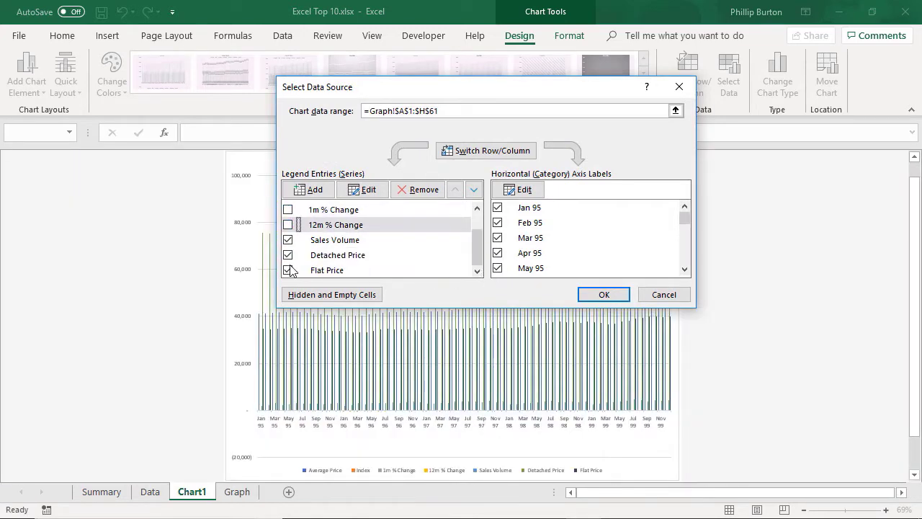
click(288, 240)
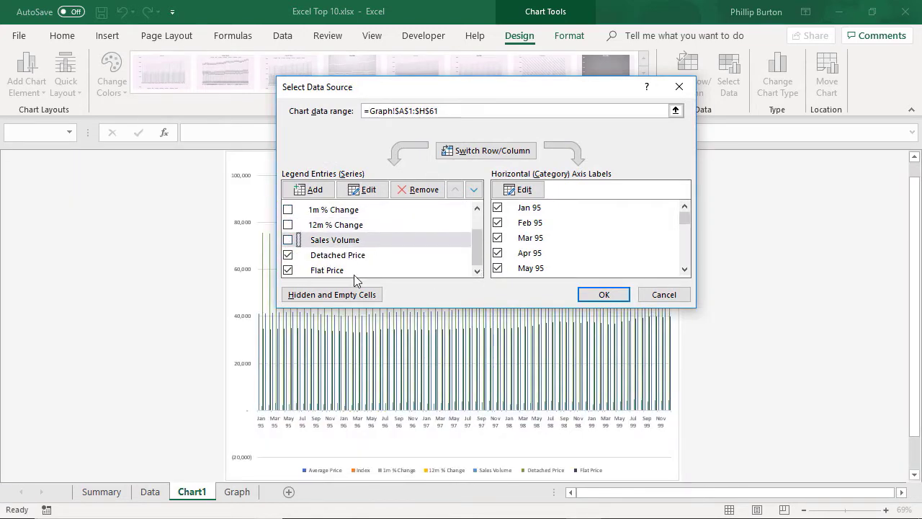
click(603, 295)
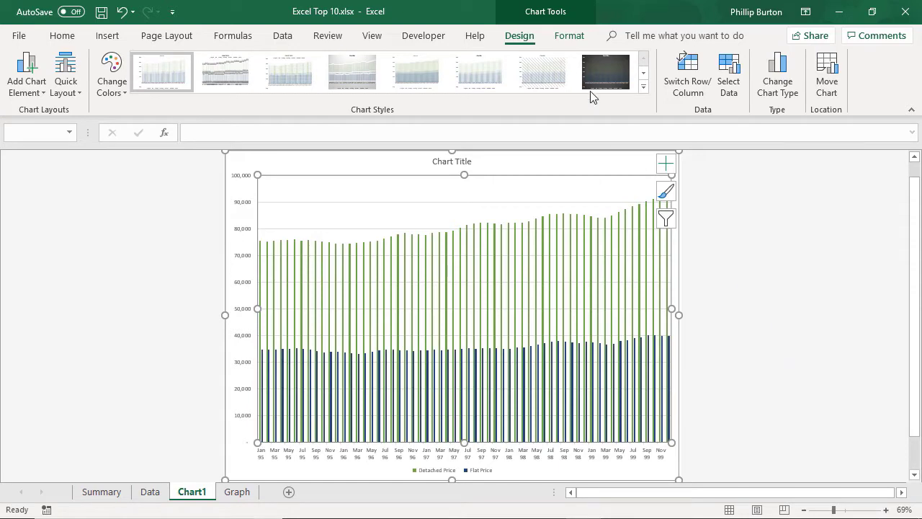
Change the chart type from clustered column to Line and deselect the chart.
click(792, 94)
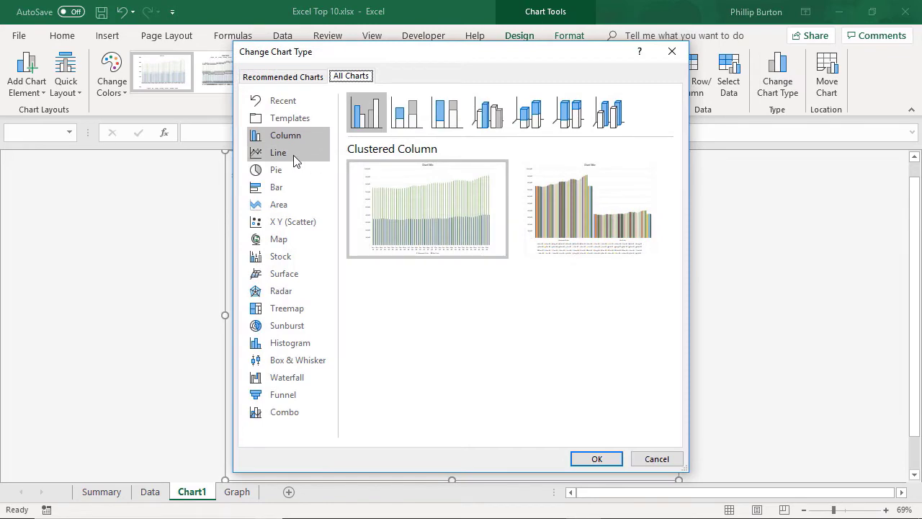
click(293, 155)
click(597, 459)
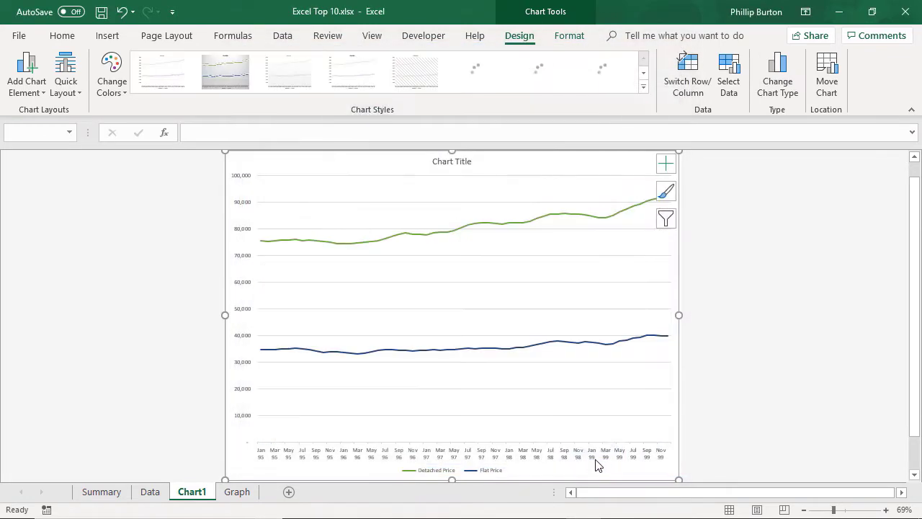
click(853, 372)
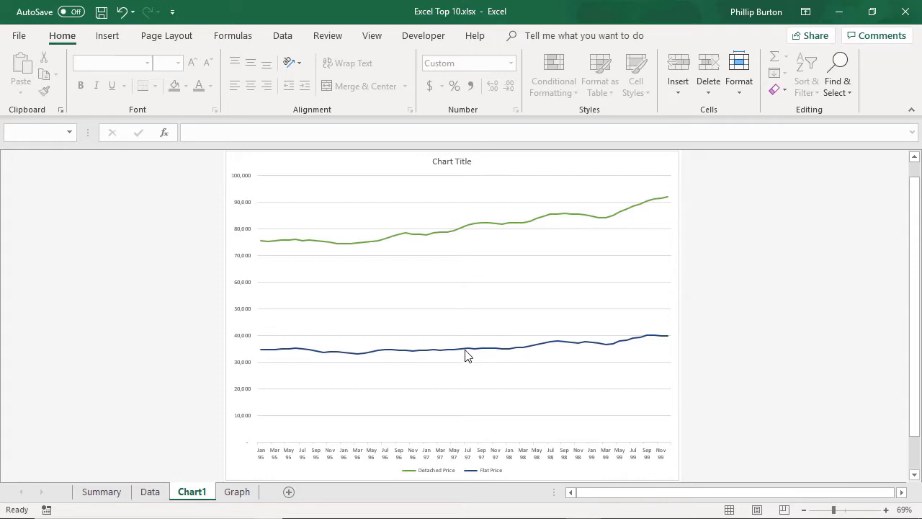
mouse_move(466, 354)
mouse_move(546, 221)
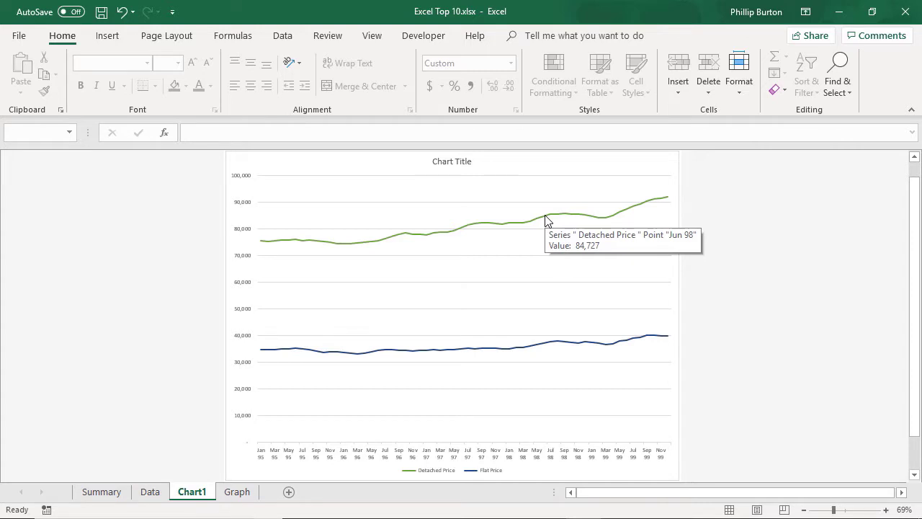
Change the chart to a Clustered Column - Line combo, with Detached Price as columns and Flat Price as a line.
right_click(534, 265)
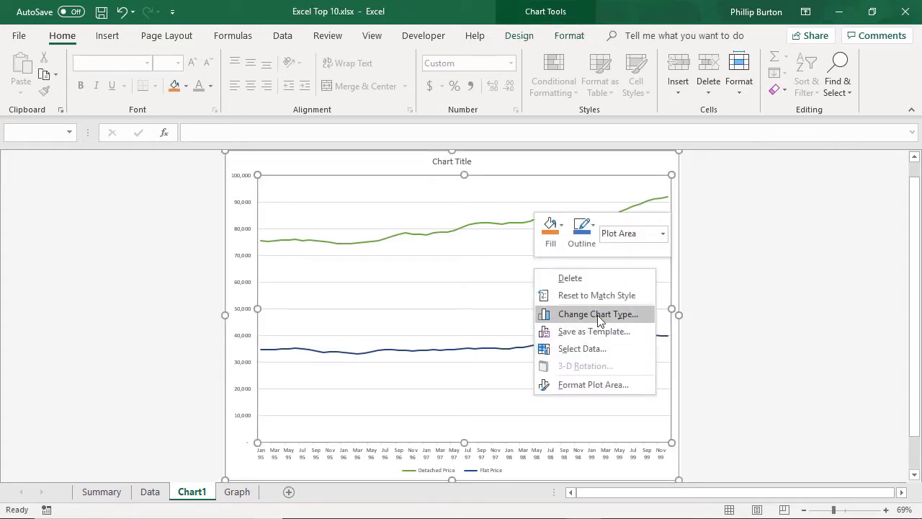
click(523, 36)
click(524, 36)
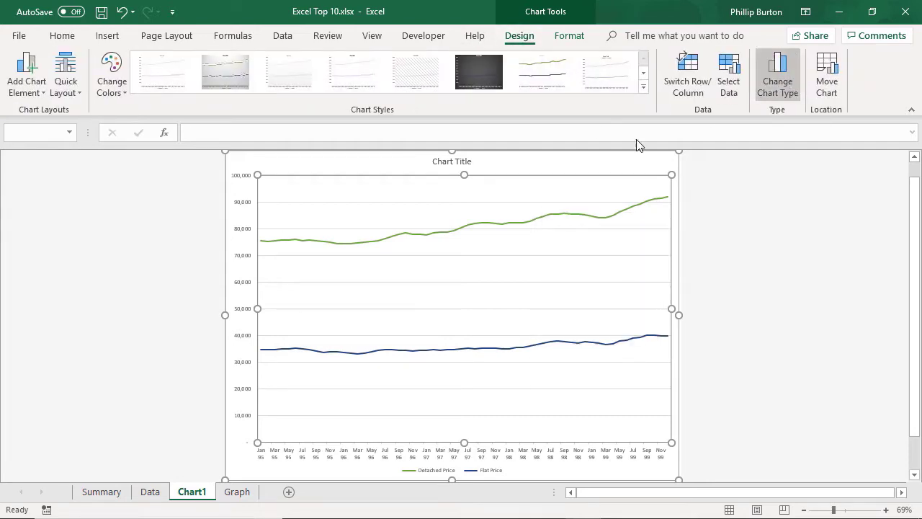
right_click(546, 245)
click(586, 293)
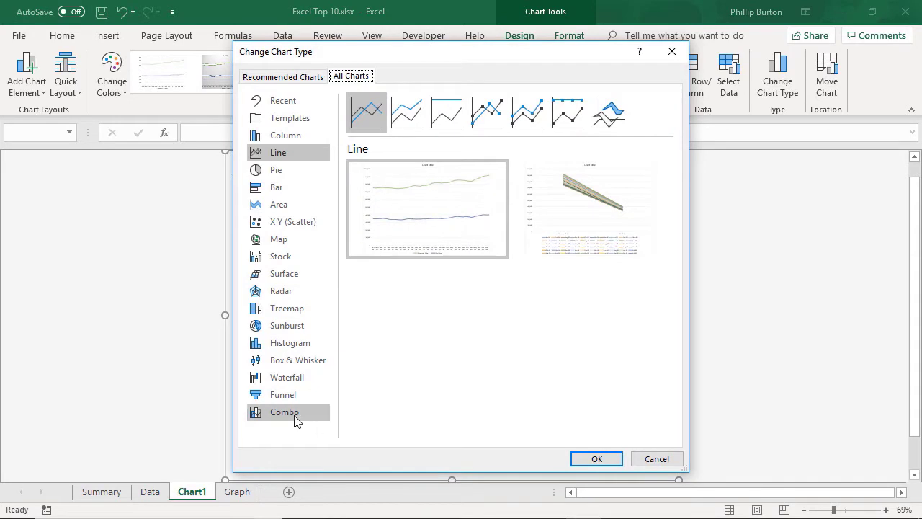
click(295, 413)
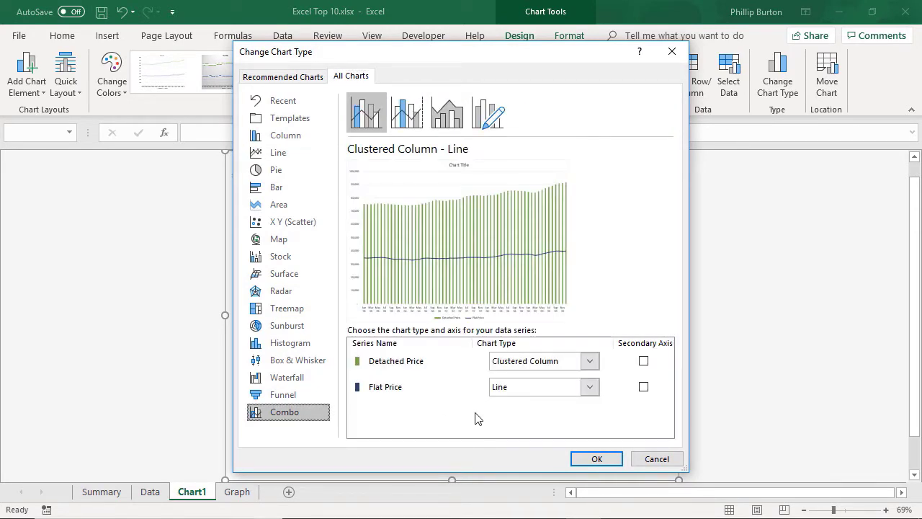
click(560, 364)
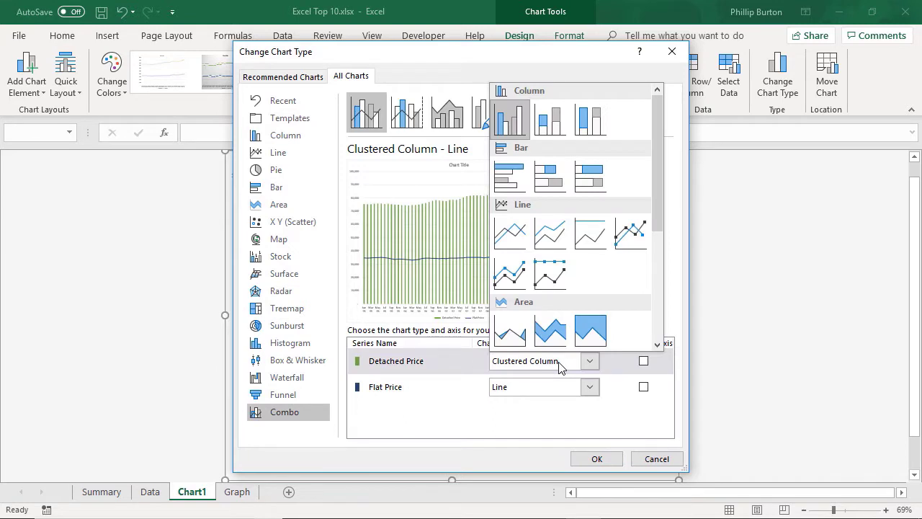
click(560, 364)
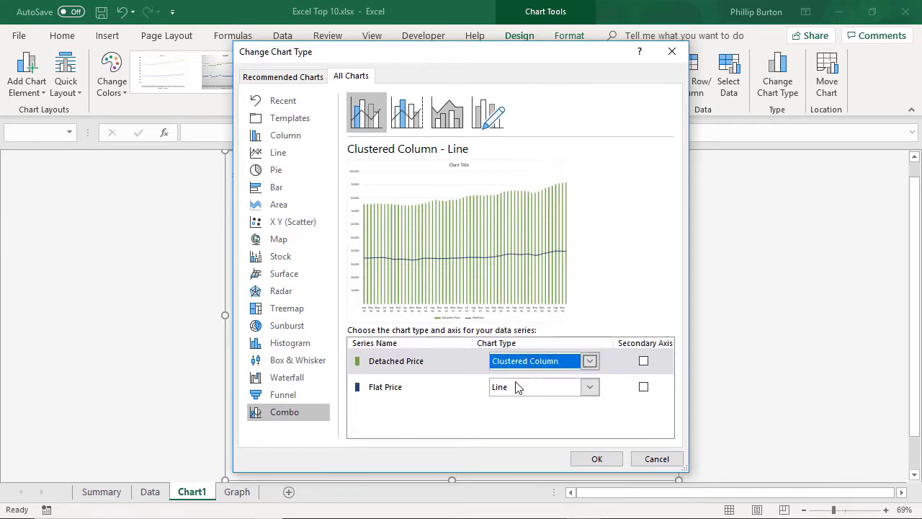
click(599, 459)
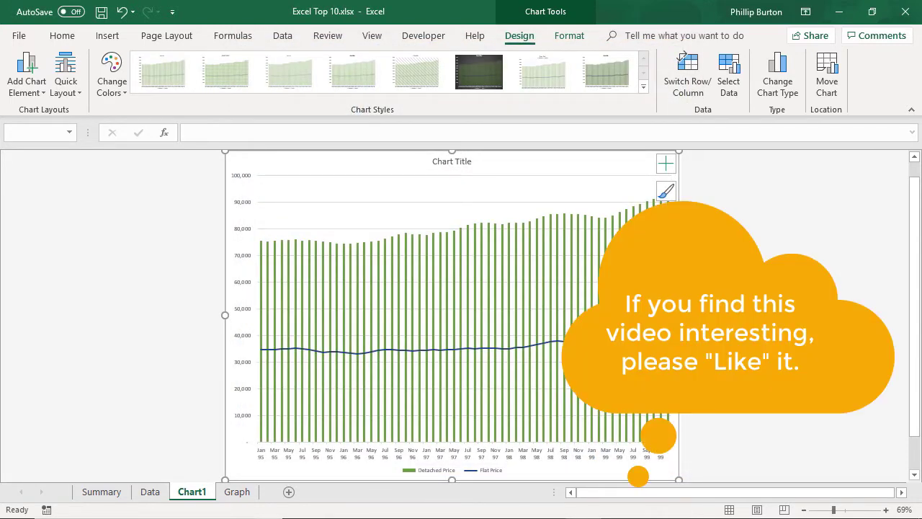
Preview the available colour palettes and chart styles on the combo chart without applying any.
click(111, 86)
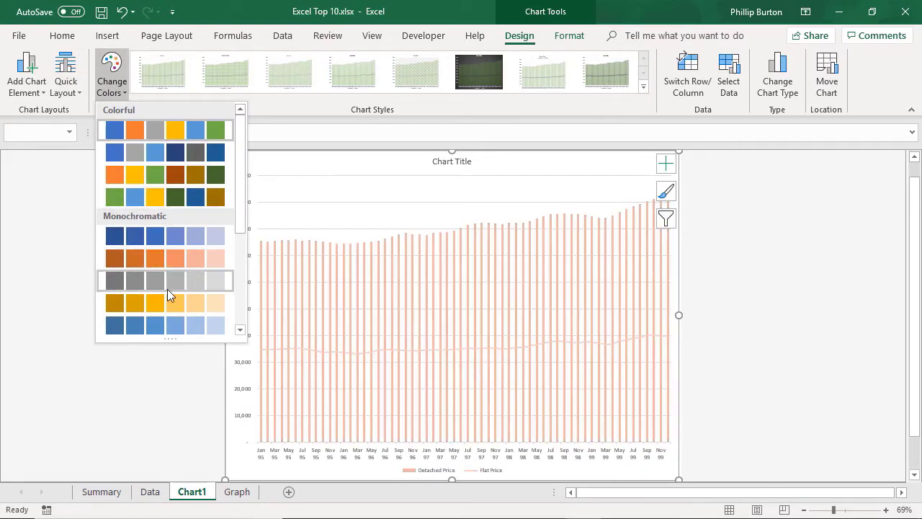
click(540, 103)
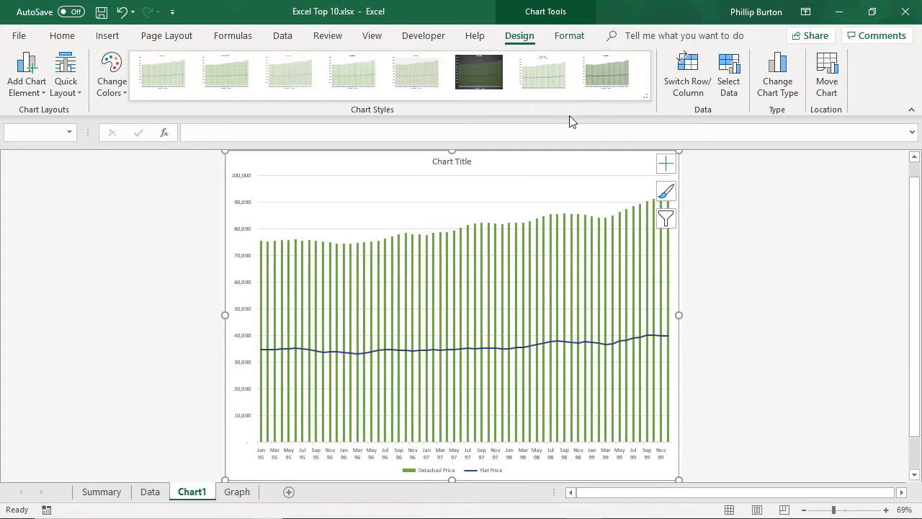
click(645, 96)
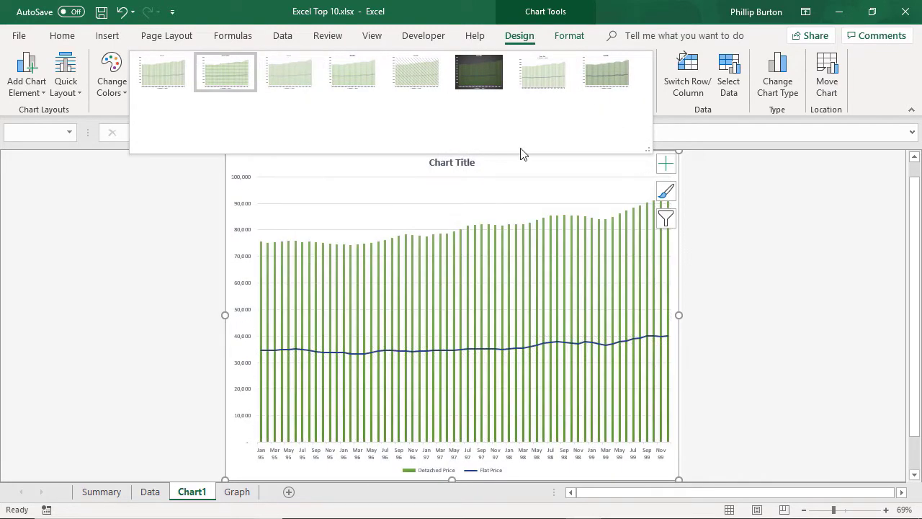
click(771, 261)
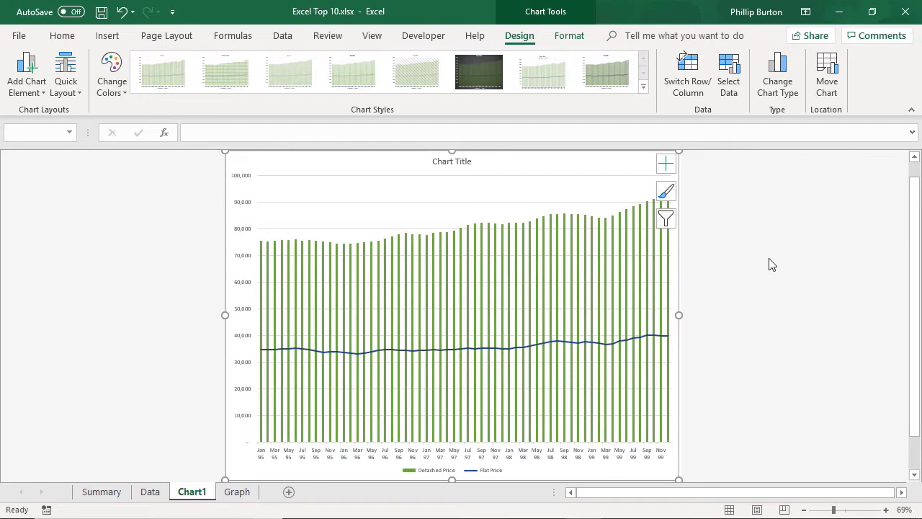
Add a data table to the combo chart and deselect the chart.
click(666, 164)
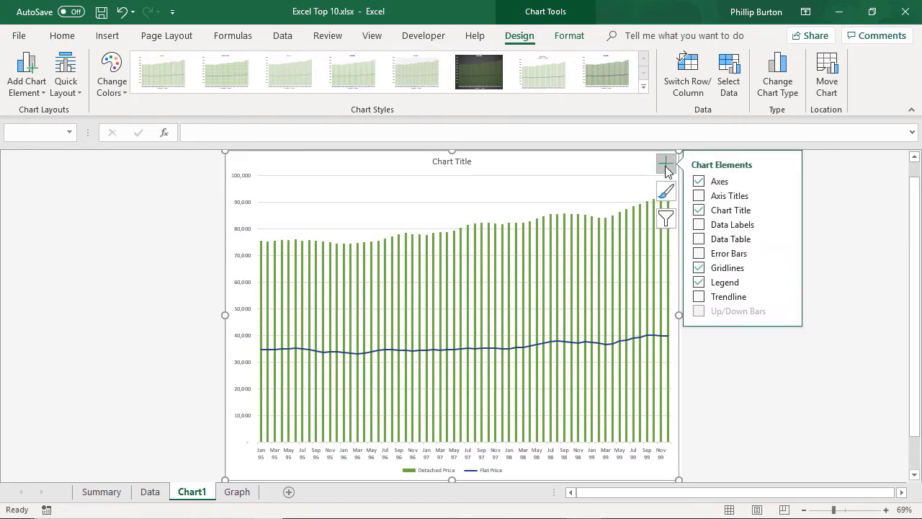
click(699, 243)
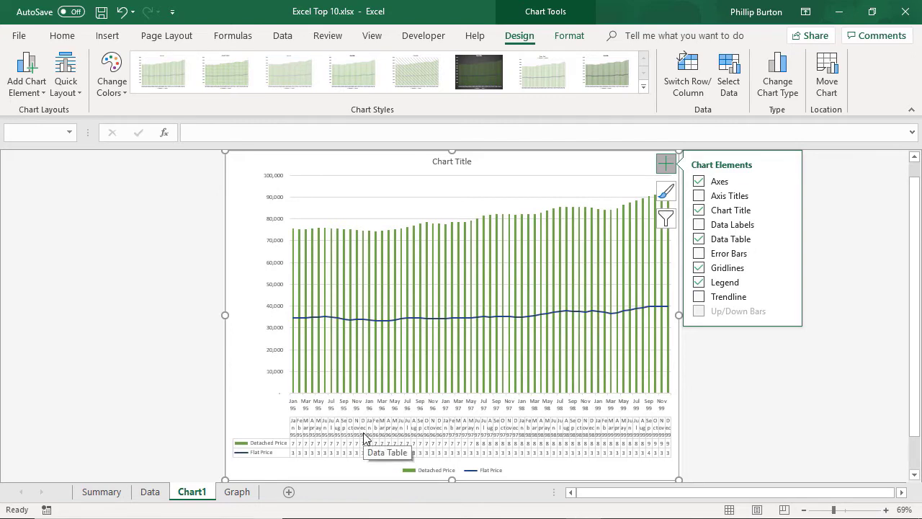
click(726, 423)
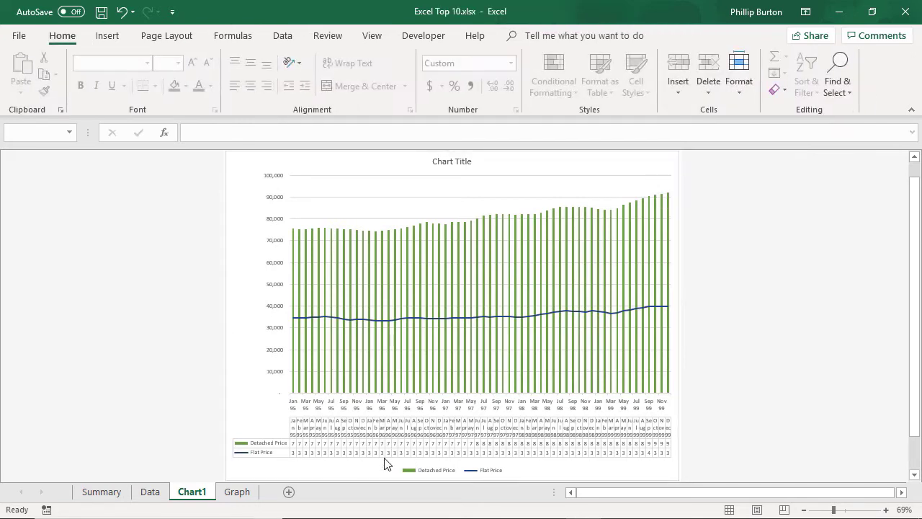
click(238, 492)
scroll(116, 385, down, 16)
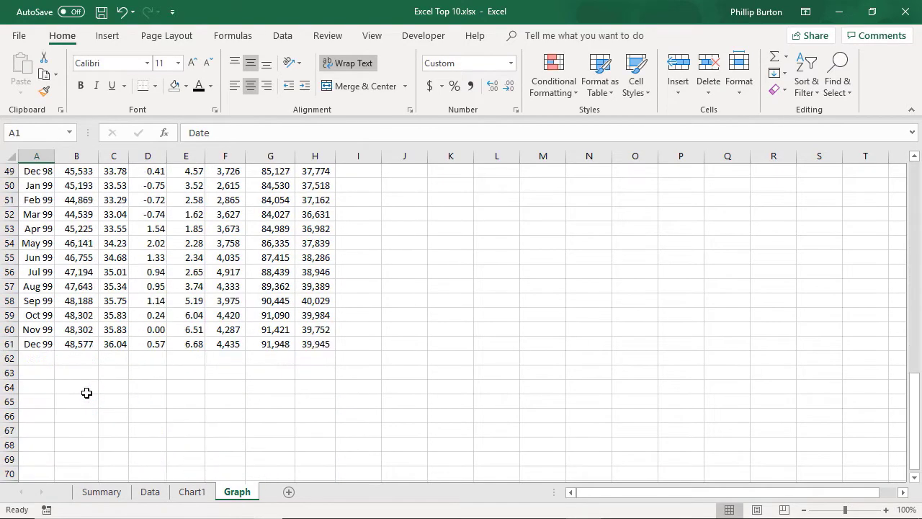
drag(17, 344, 48, 500)
click(147, 330)
click(76, 416)
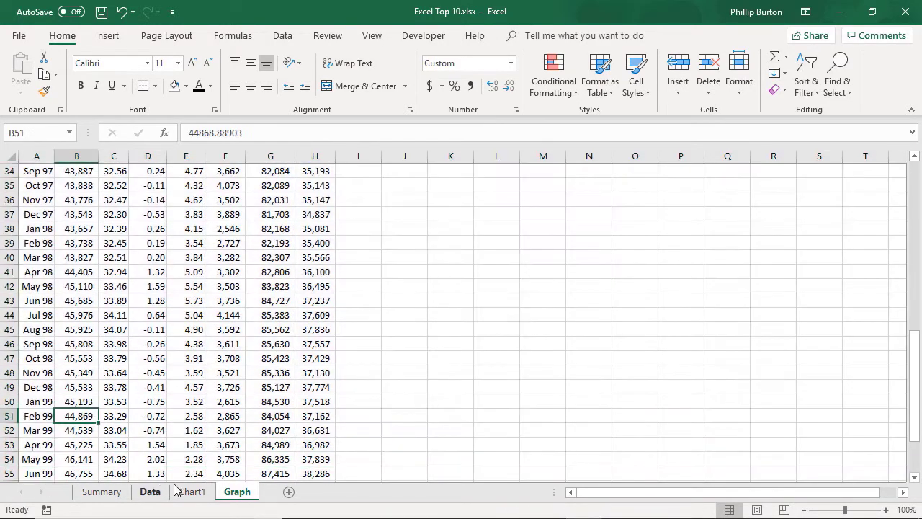
Limit the chart's data range to Graph!$A$1:$H$13 so that it covers only Jan 95 to Dec 95.
click(189, 491)
right_click(379, 195)
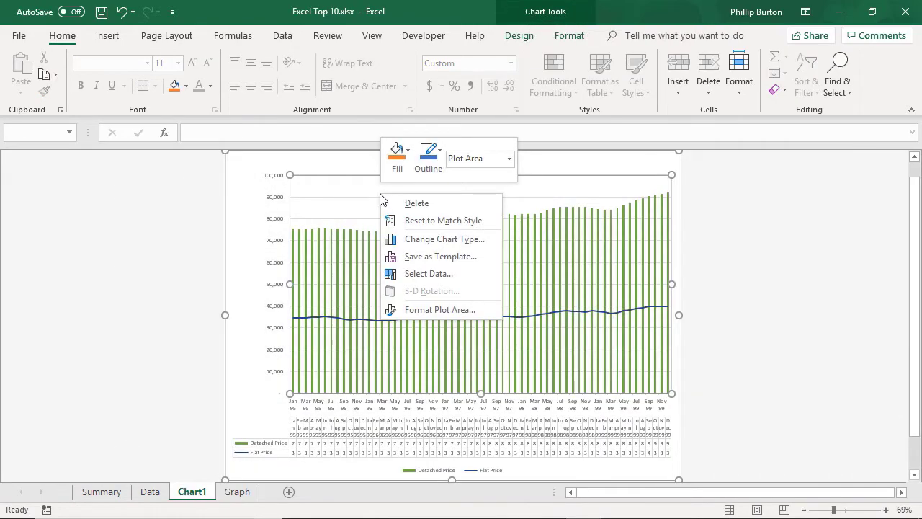
click(457, 308)
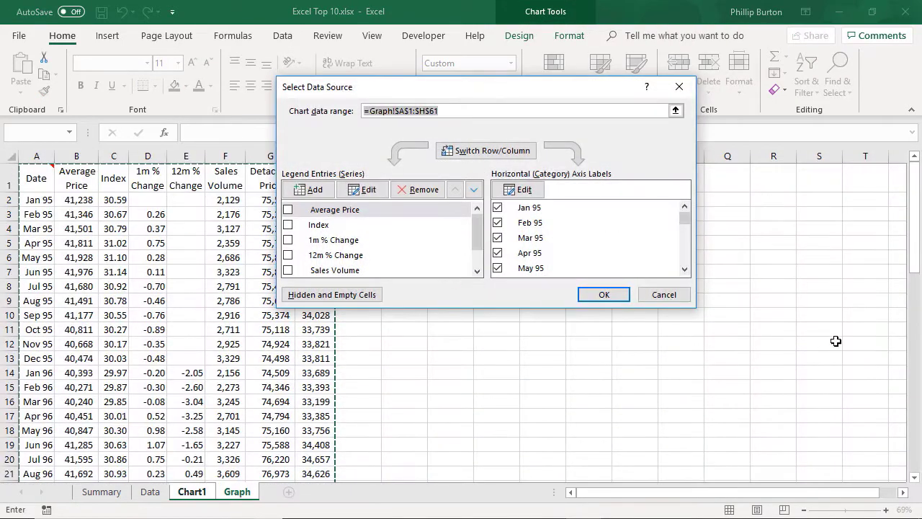
scroll(792, 338, down, 13)
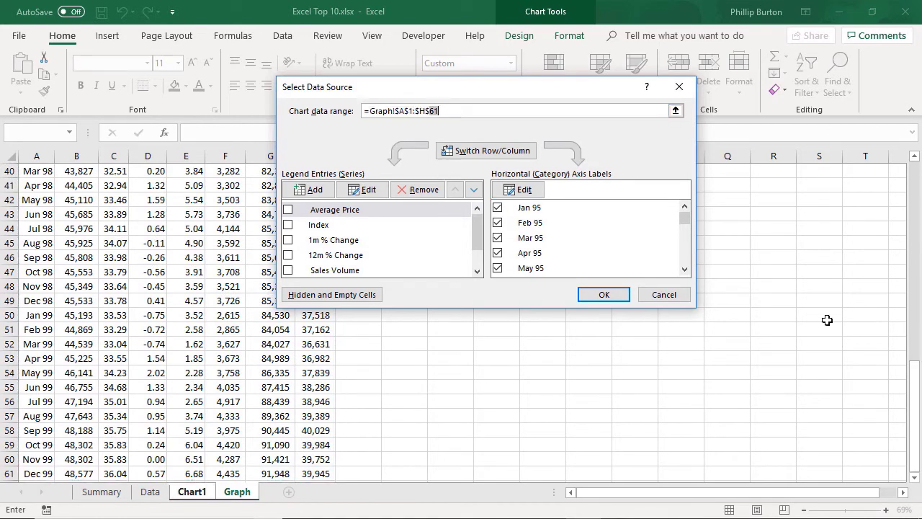
drag(914, 389, 921, 153)
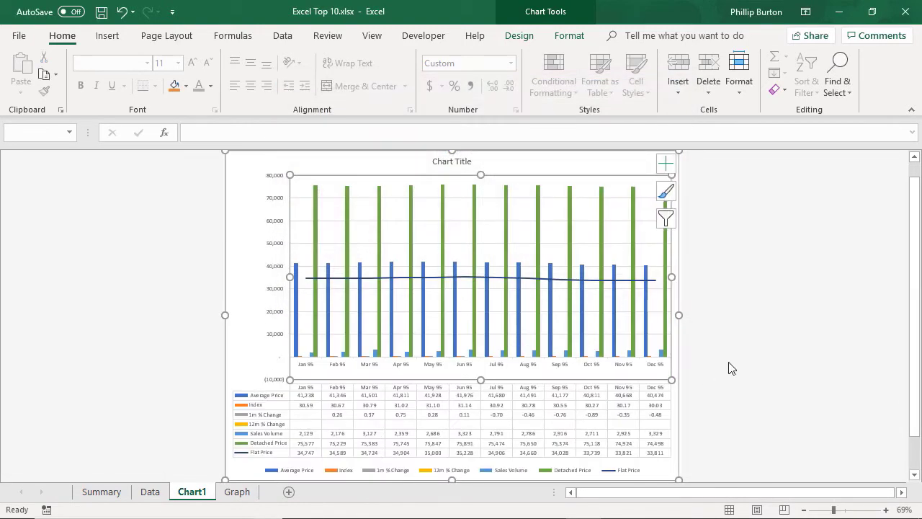
Exclude the Average Price, Index, 1m % Change, 12m % Change and Sales Volume series from the shortened chart.
right_click(554, 202)
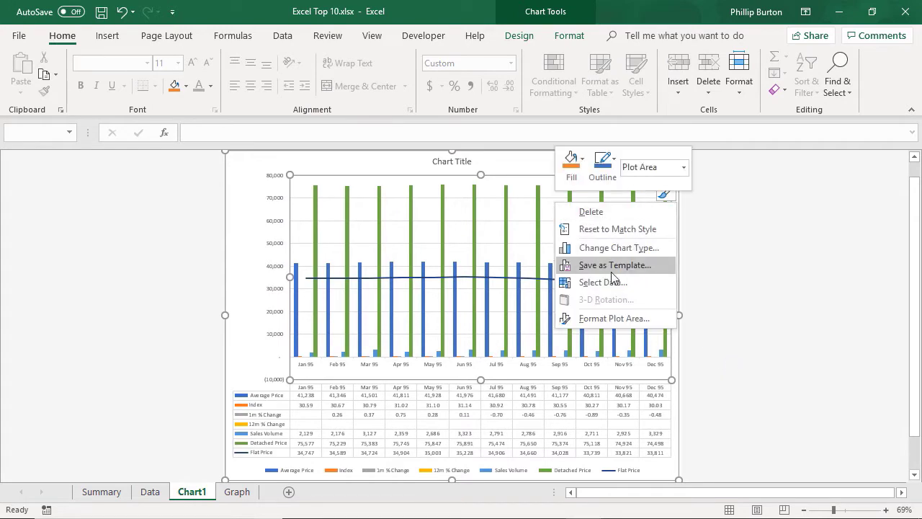
click(599, 282)
click(288, 209)
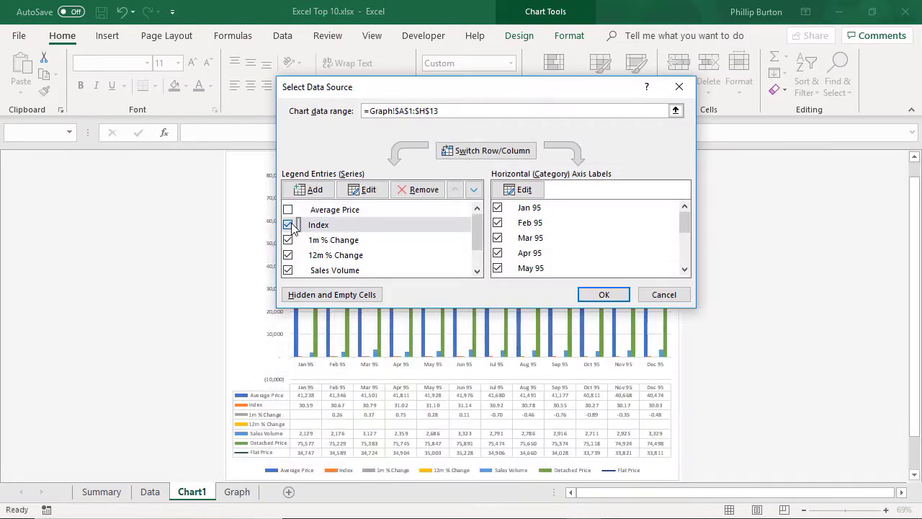
click(288, 224)
click(287, 239)
click(287, 254)
drag(477, 231, 477, 247)
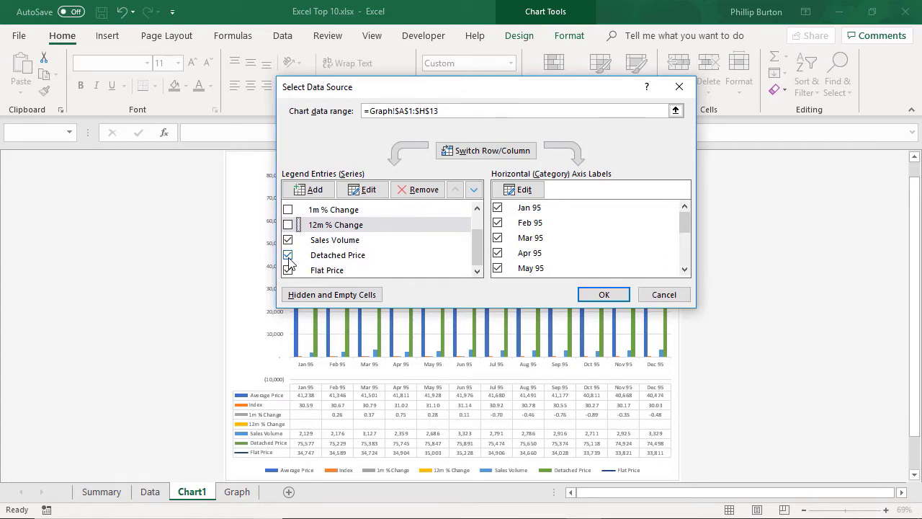
click(288, 239)
click(603, 303)
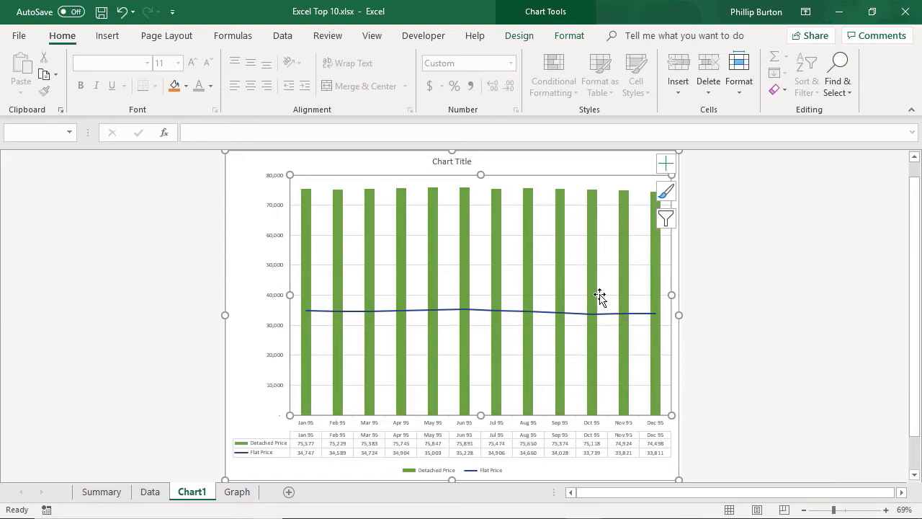
Fill only the Jul 95 column of the Detached Price series with red.
click(529, 258)
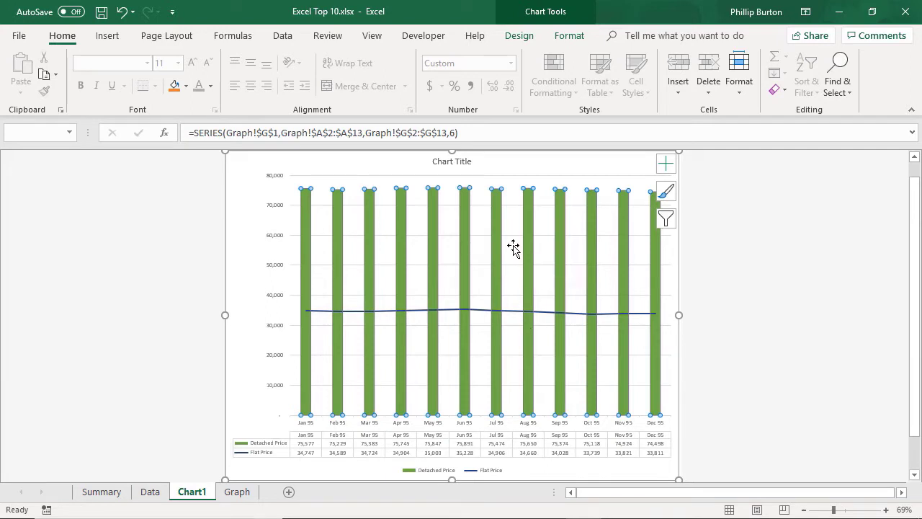
click(513, 259)
click(494, 257)
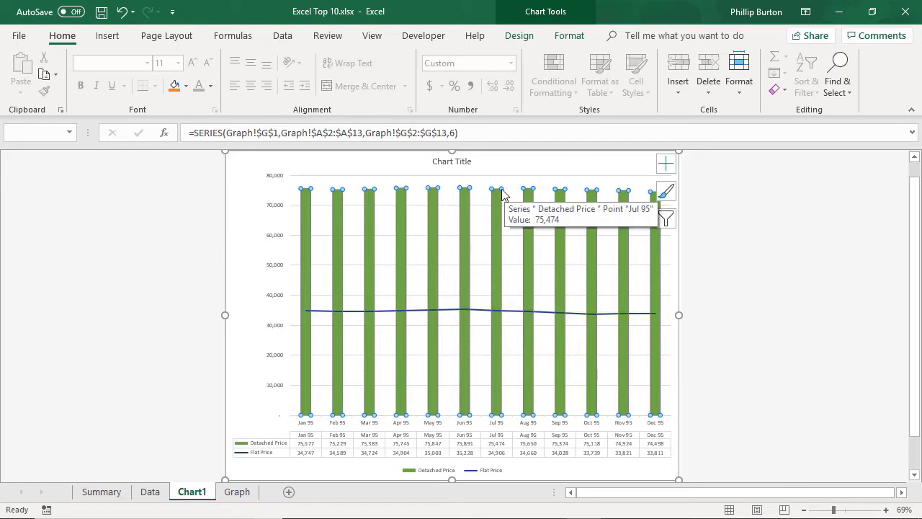
click(496, 272)
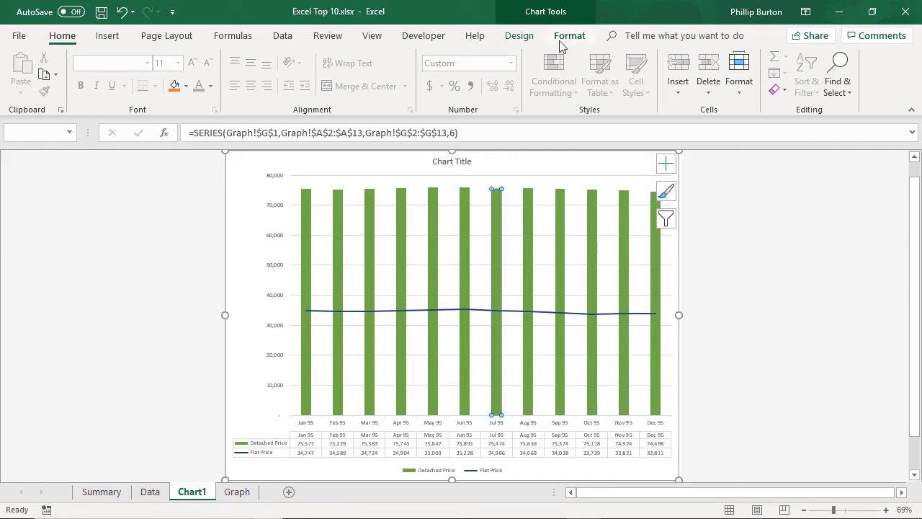
click(519, 36)
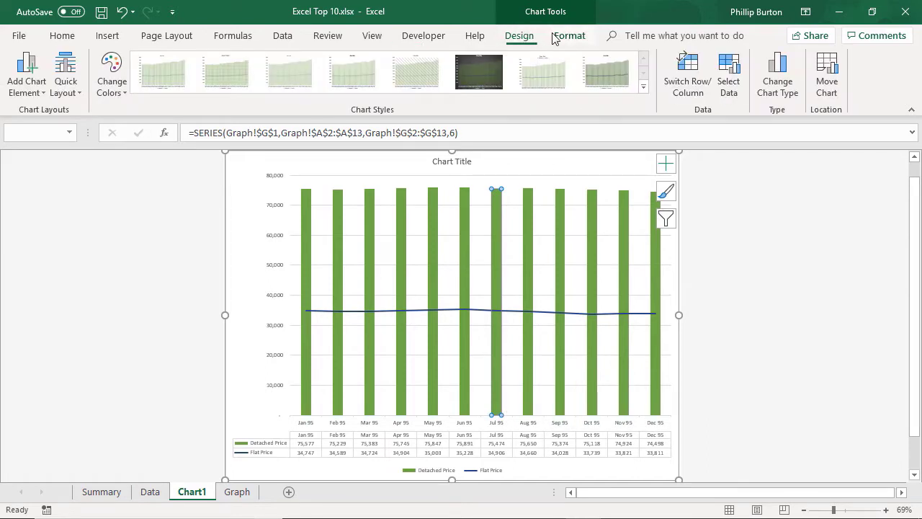
click(555, 38)
click(404, 56)
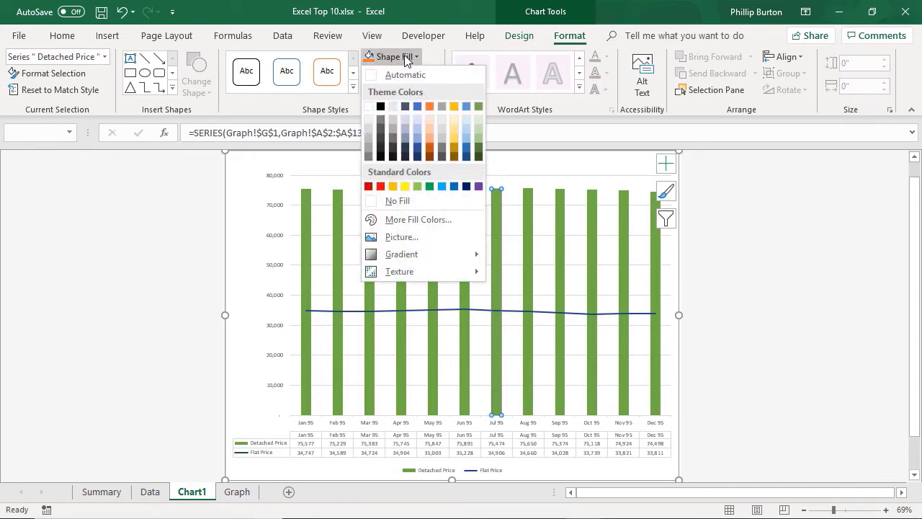
click(381, 186)
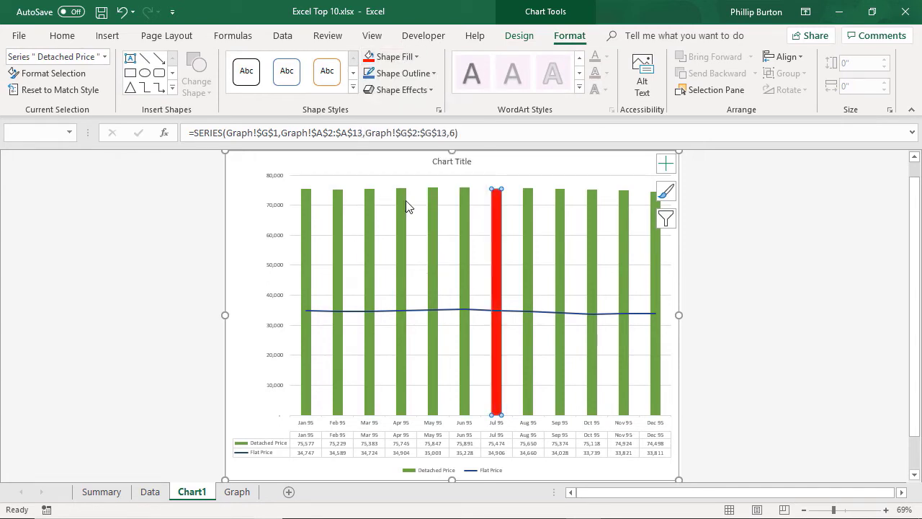
Open the data series formatting for the Flat Price line and review its line and marker options.
click(451, 270)
click(450, 310)
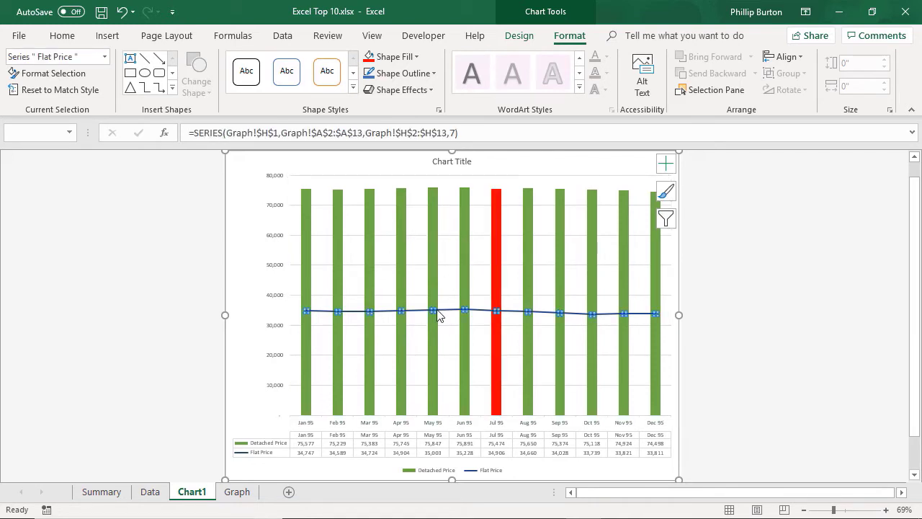
right_click(435, 317)
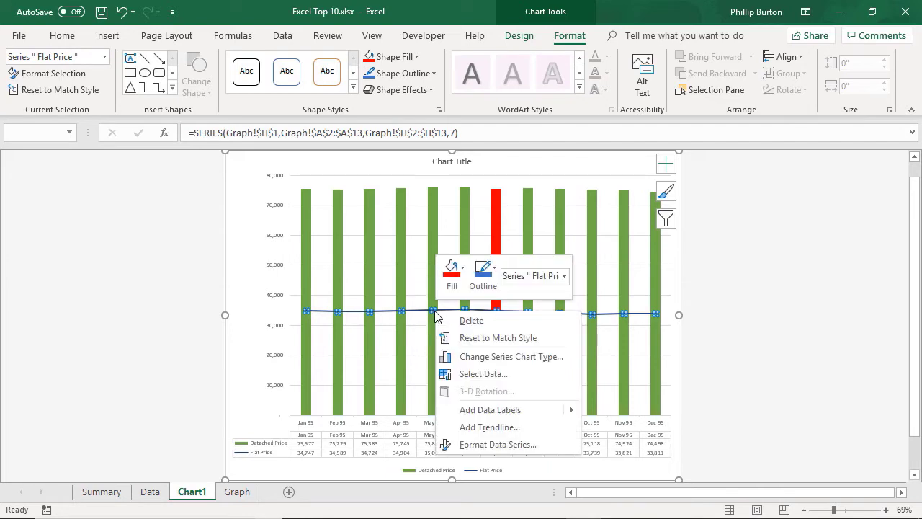
click(530, 447)
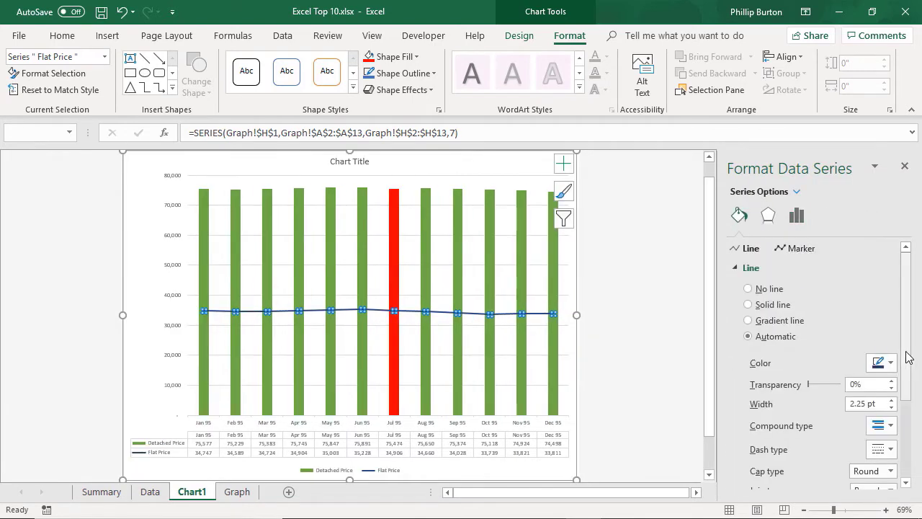
mouse_move(909, 396)
mouse_down()
mouse_move(910, 472)
mouse_move(914, 294)
mouse_up()
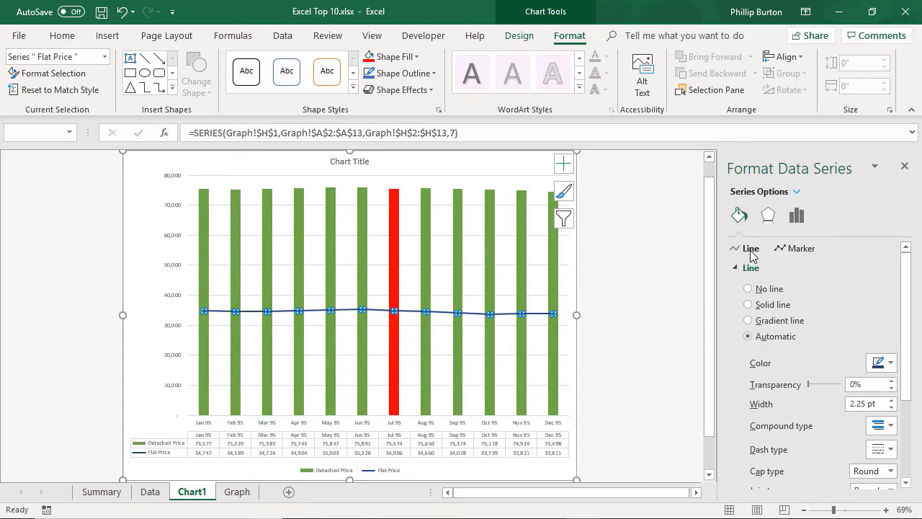
click(789, 250)
click(750, 250)
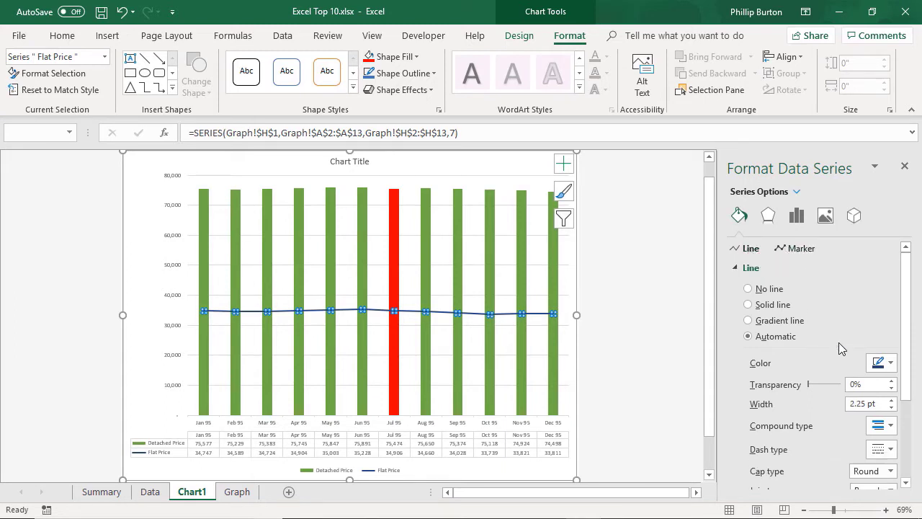
Colour the Flat Price line gold from the standard colours and give it built-in square markers.
click(884, 363)
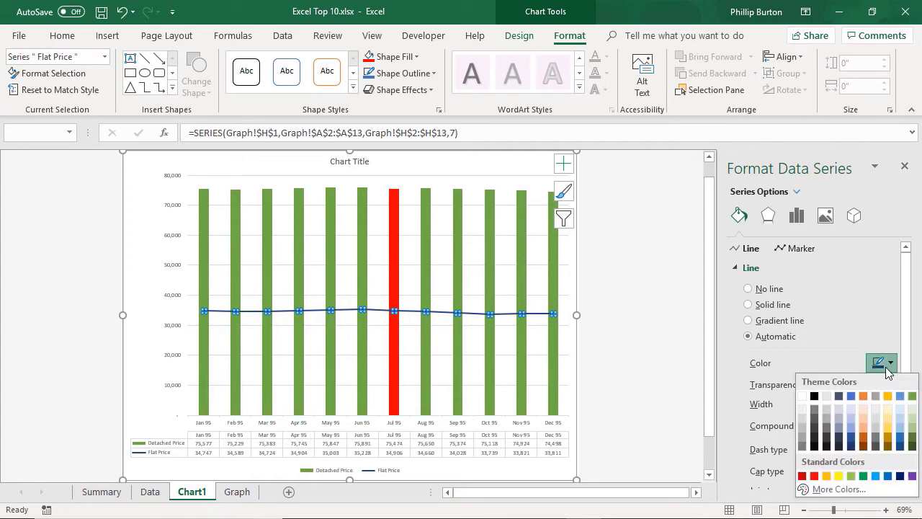
click(827, 476)
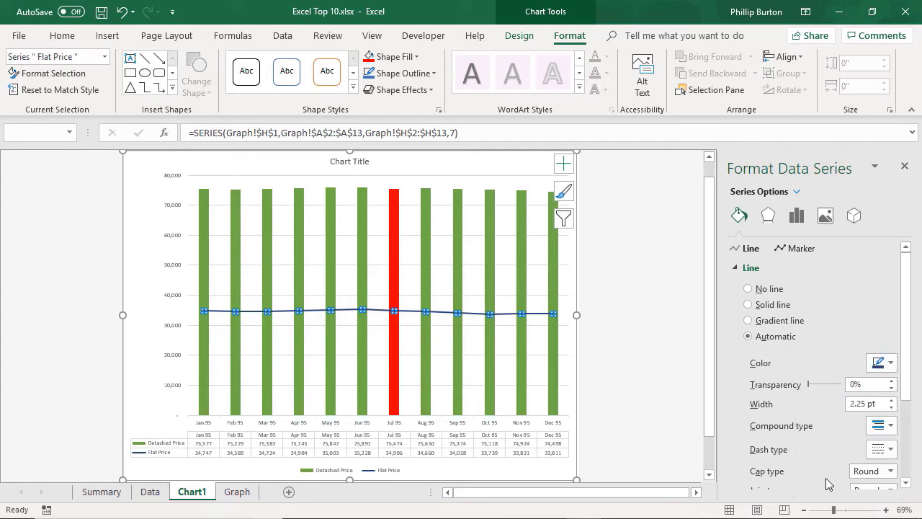
click(797, 249)
click(742, 267)
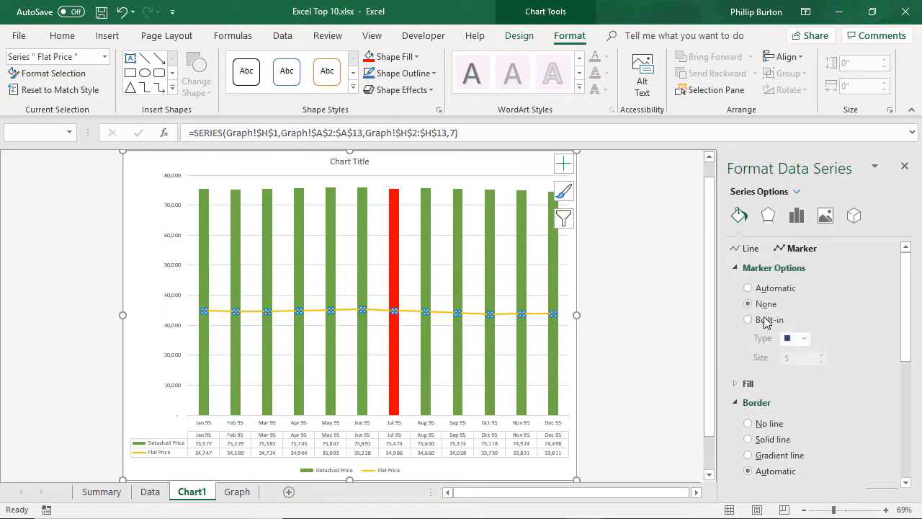
click(765, 320)
click(795, 339)
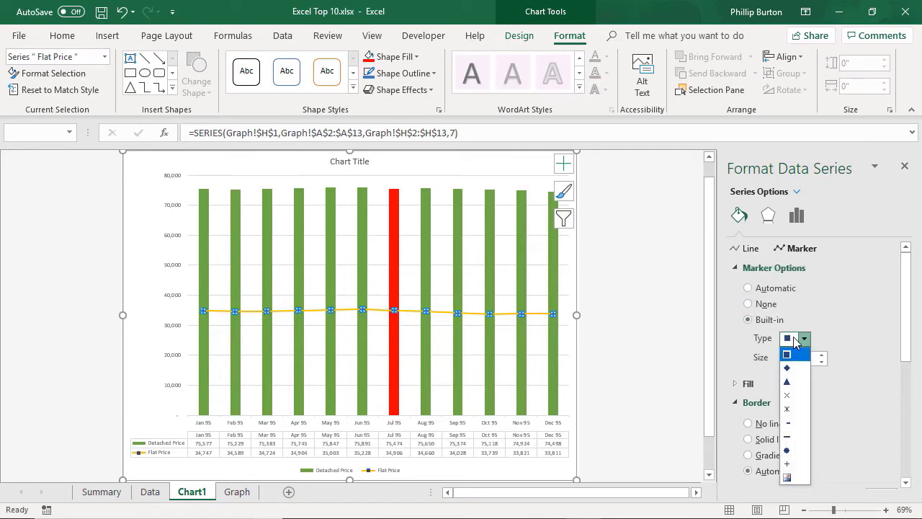
click(788, 356)
Enlarge the square markers on the Flat Price line.
click(821, 355)
click(821, 355)
click(821, 355)
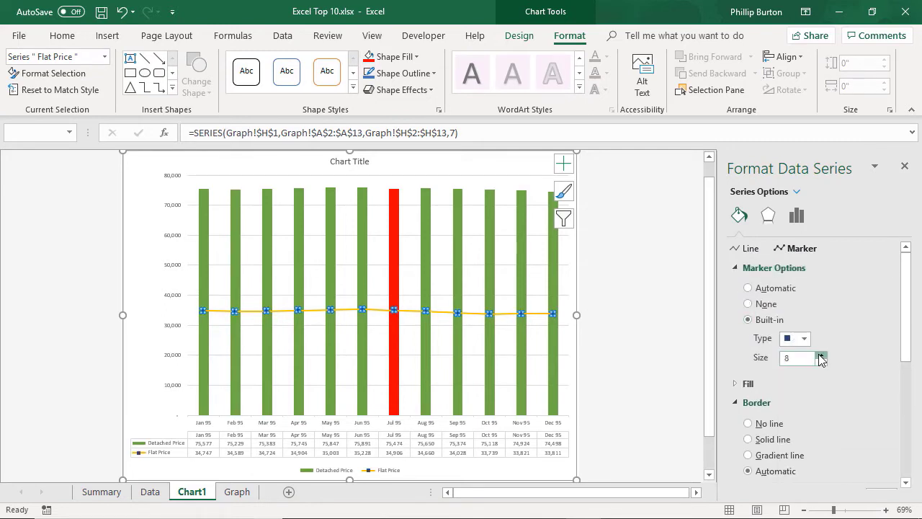
click(821, 354)
click(821, 354)
click(821, 354)
click(822, 354)
click(659, 347)
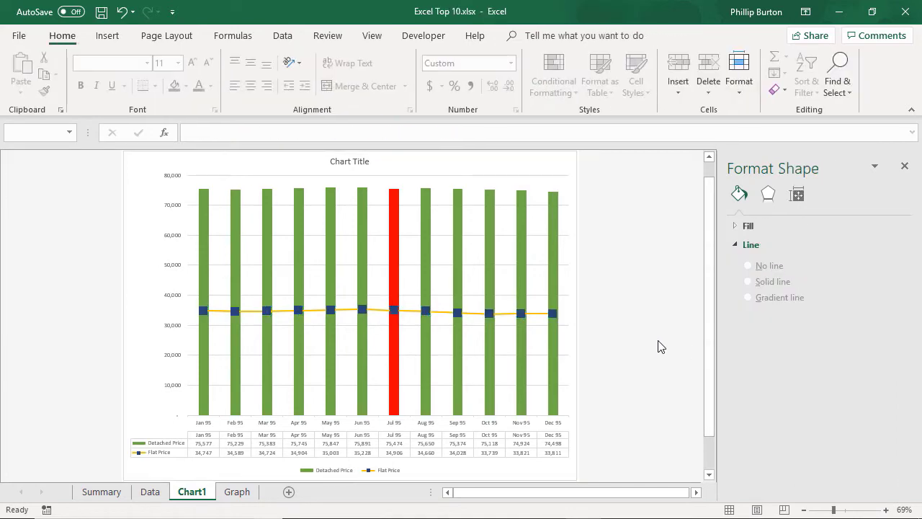
Remove the data table from the chart.
click(517, 465)
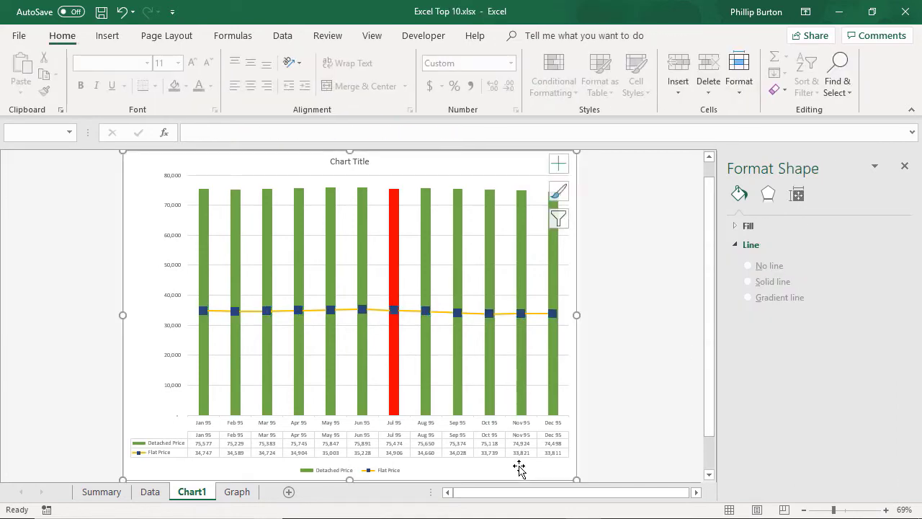
click(565, 167)
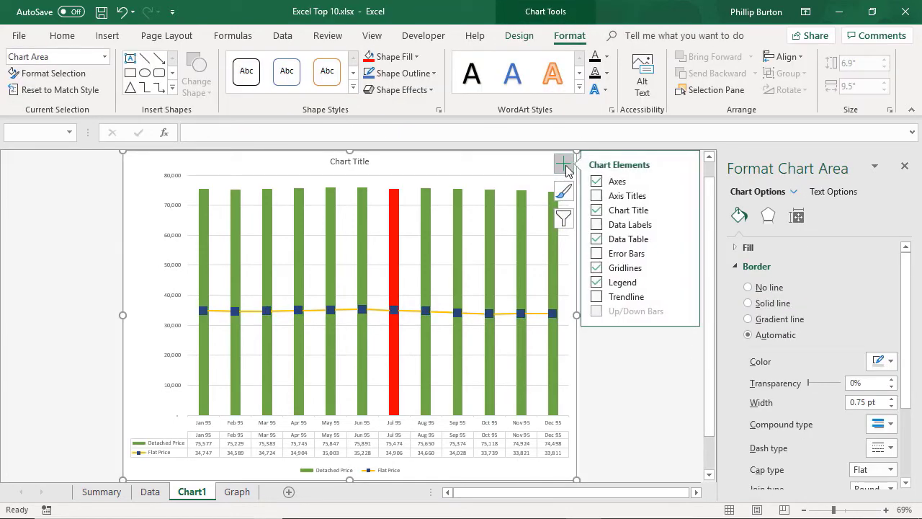
click(597, 239)
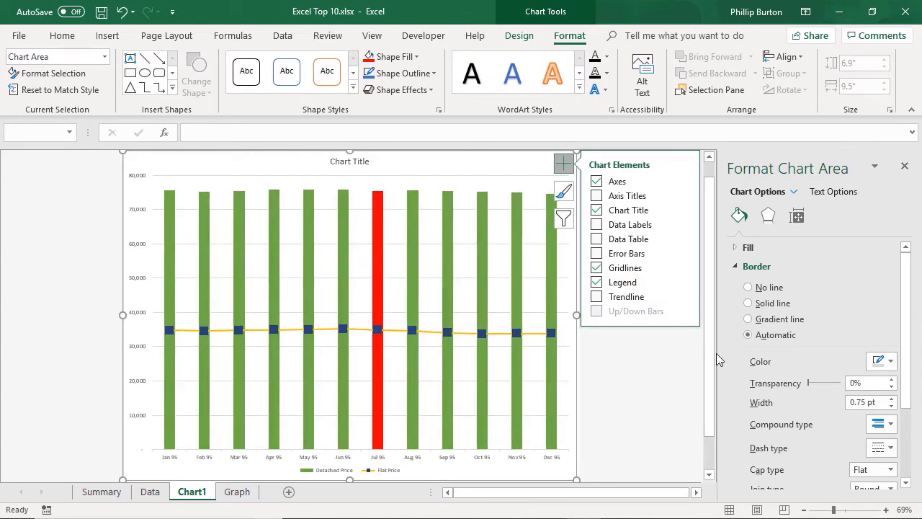
click(640, 365)
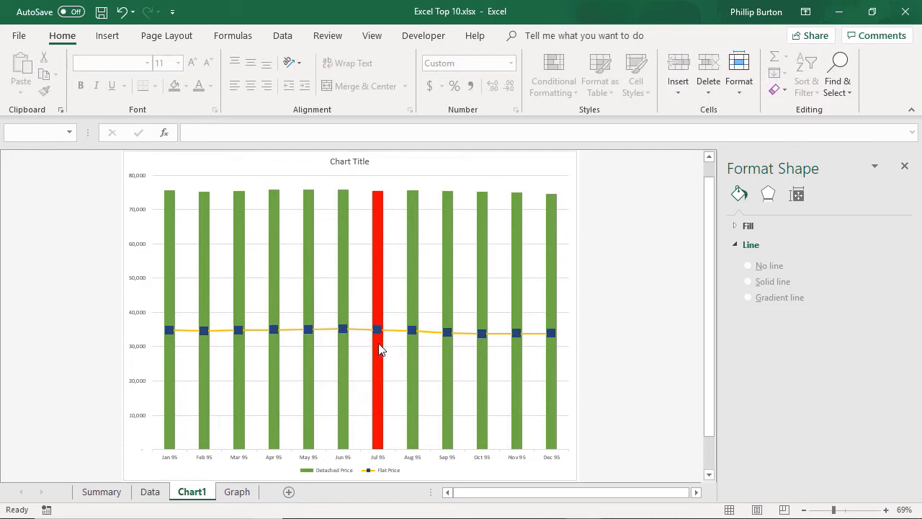
Add data labels to the Detached Price columns and open the formatting options for those labels.
right_click(342, 209)
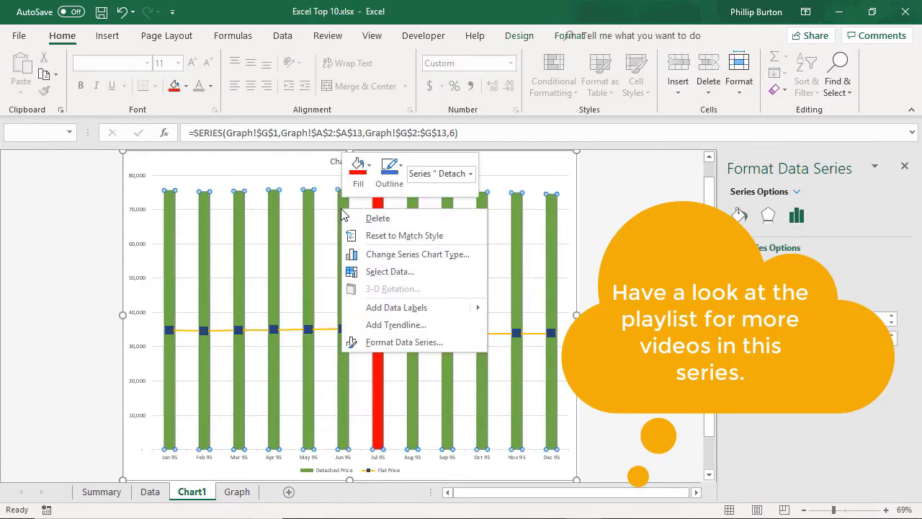
click(396, 309)
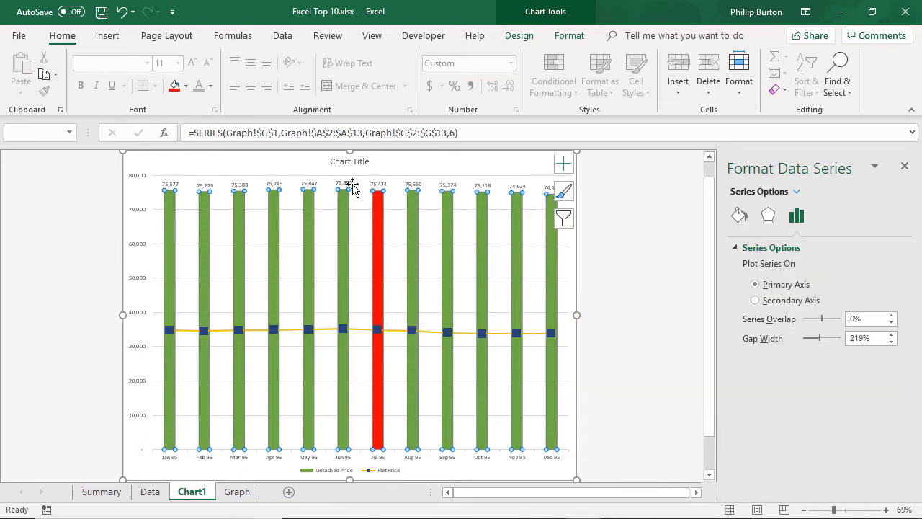
click(348, 185)
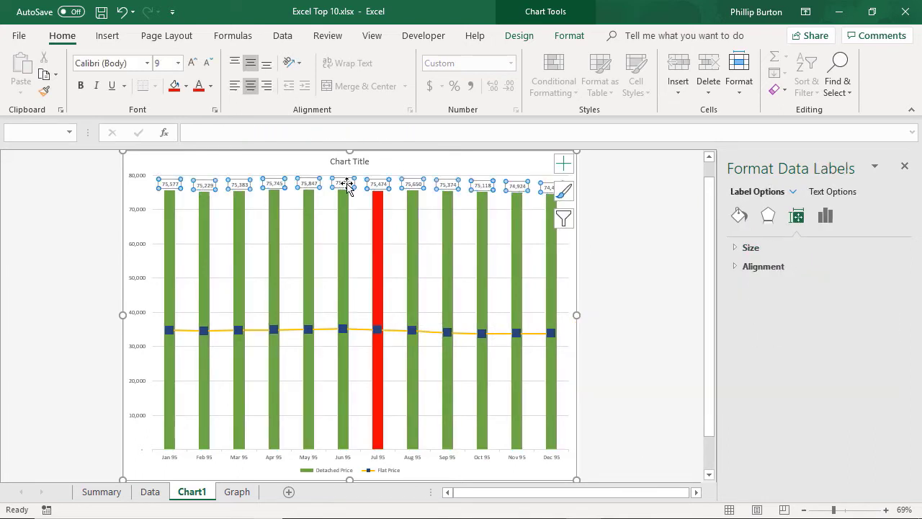
right_click(348, 185)
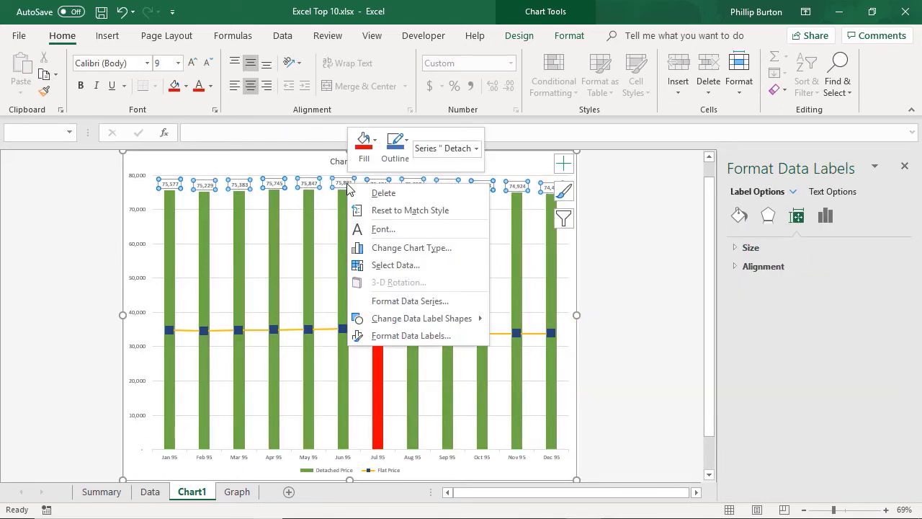
click(404, 336)
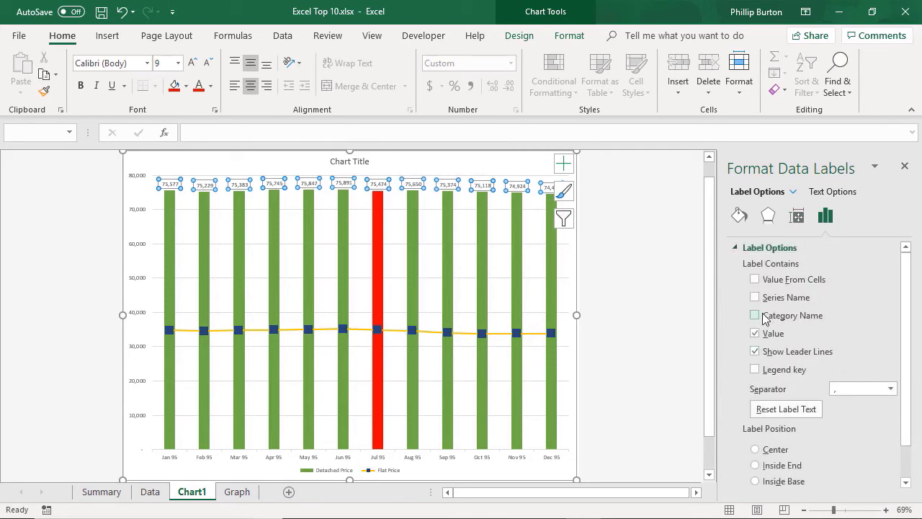
Try the Center and Inside Base positions for the Detached Price labels and set them back to Outside End.
scroll(793, 433, down, 2)
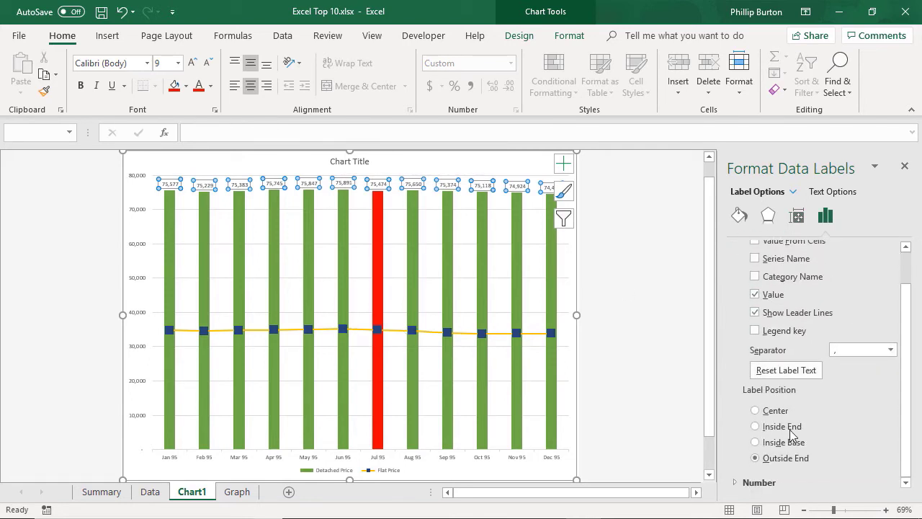
click(755, 410)
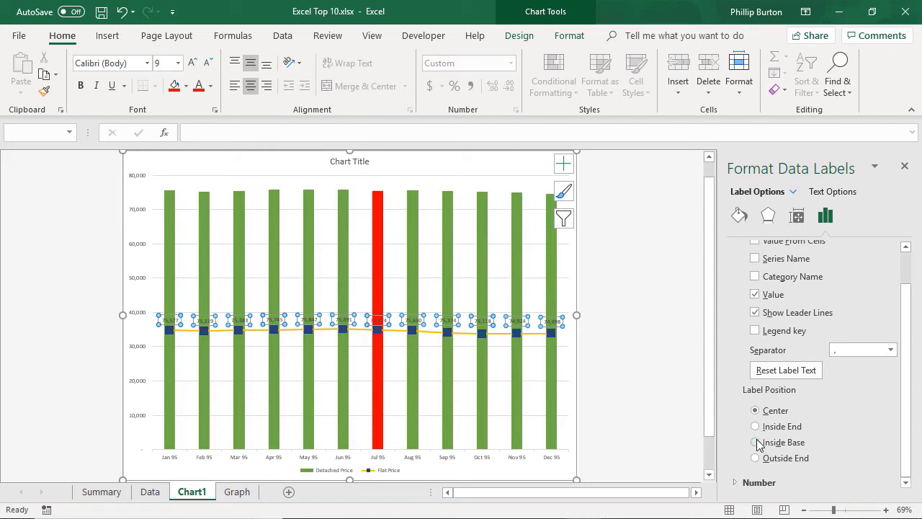
click(756, 442)
click(755, 459)
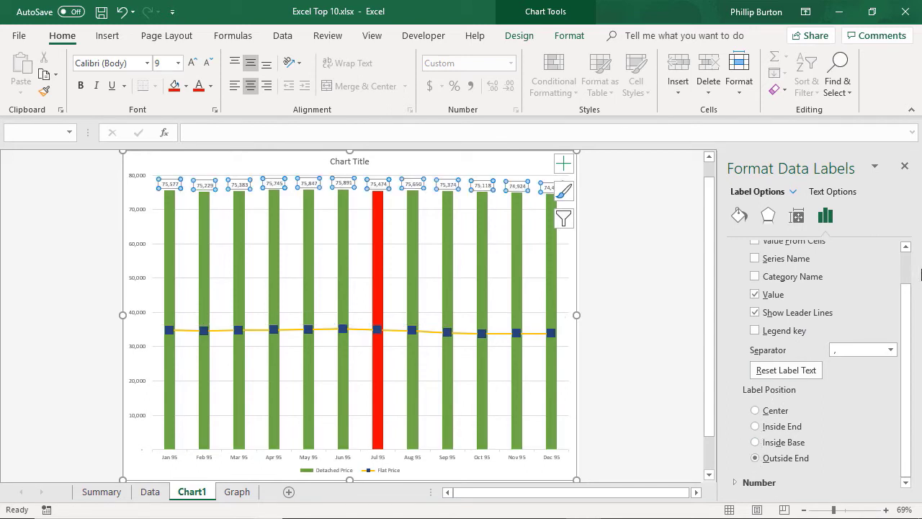
Examine the data labels' size, effects, fill and border settings as well as their text effects, text box and text fill options.
click(905, 247)
click(797, 218)
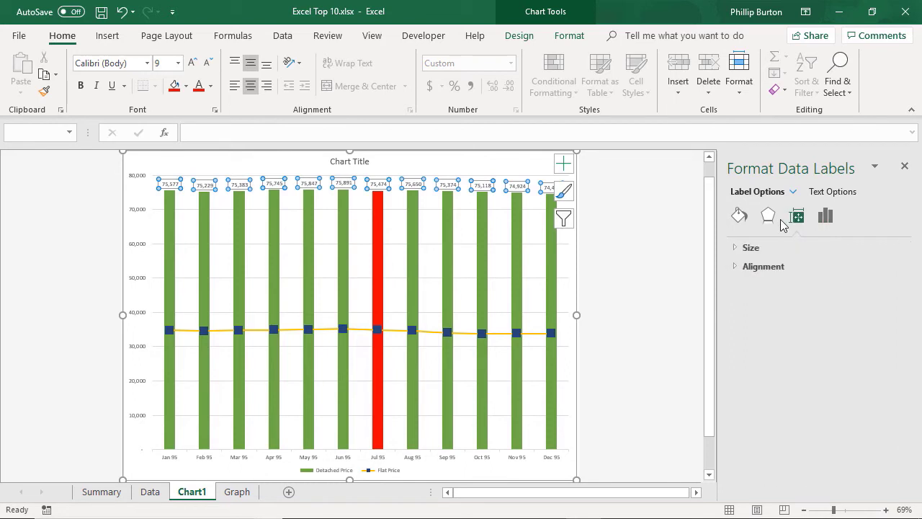
click(768, 217)
click(736, 220)
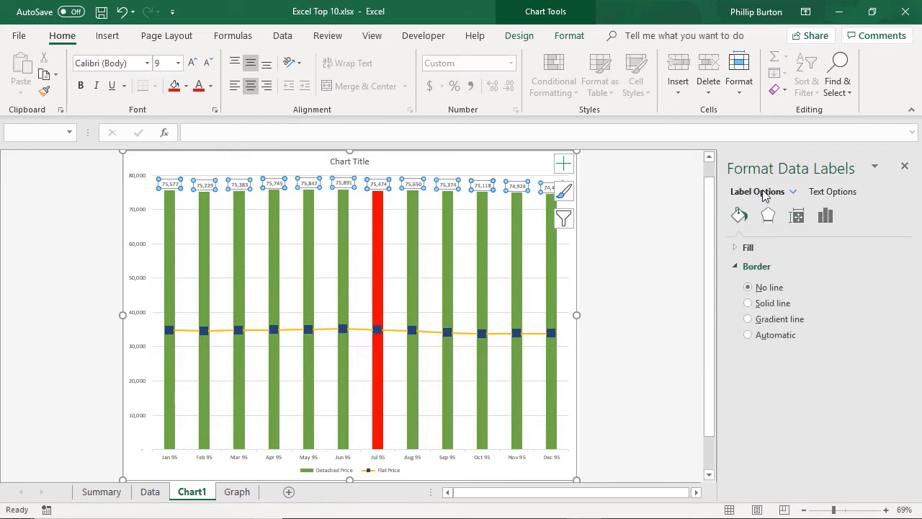
click(835, 194)
click(768, 215)
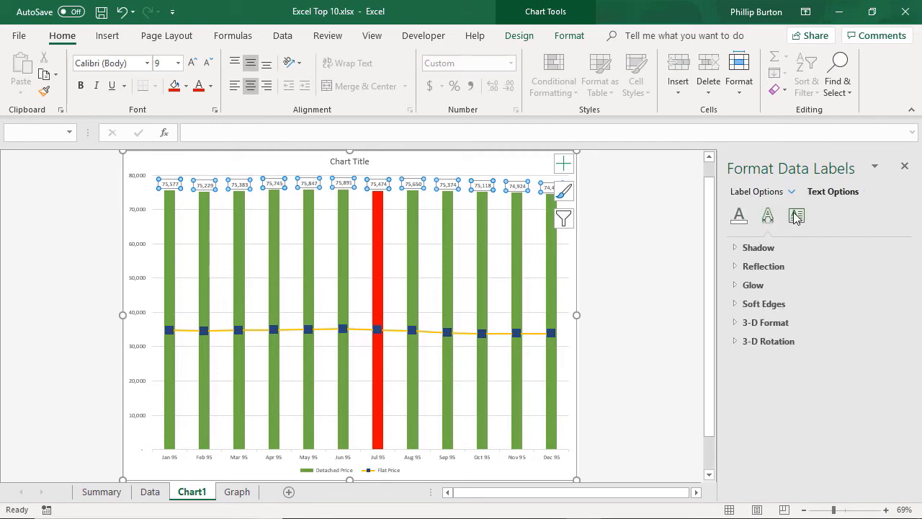
click(791, 218)
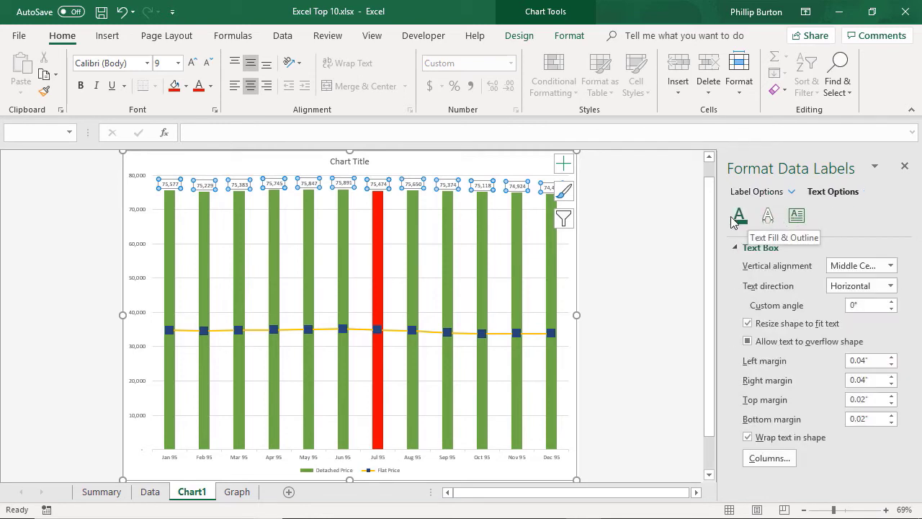
click(738, 215)
click(755, 196)
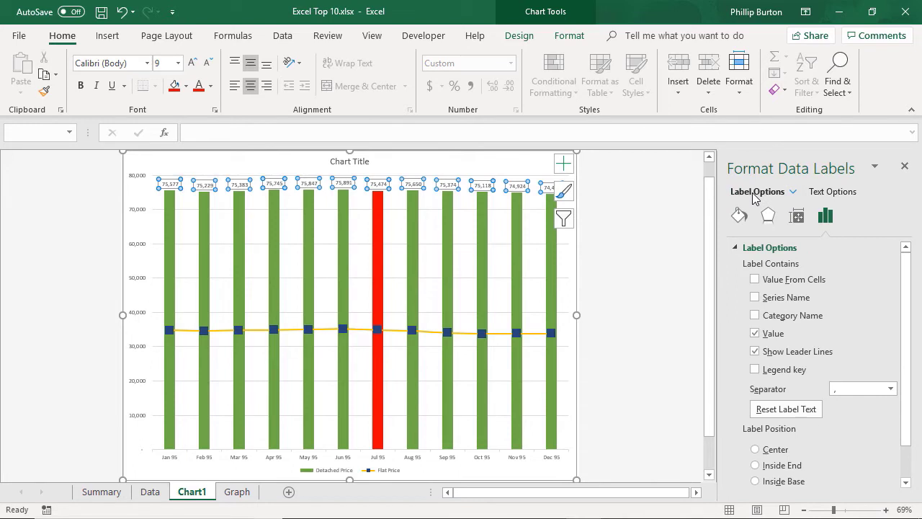
Preview the Pie and X Y (Scatter) chart types for the combo chart without applying either.
click(513, 37)
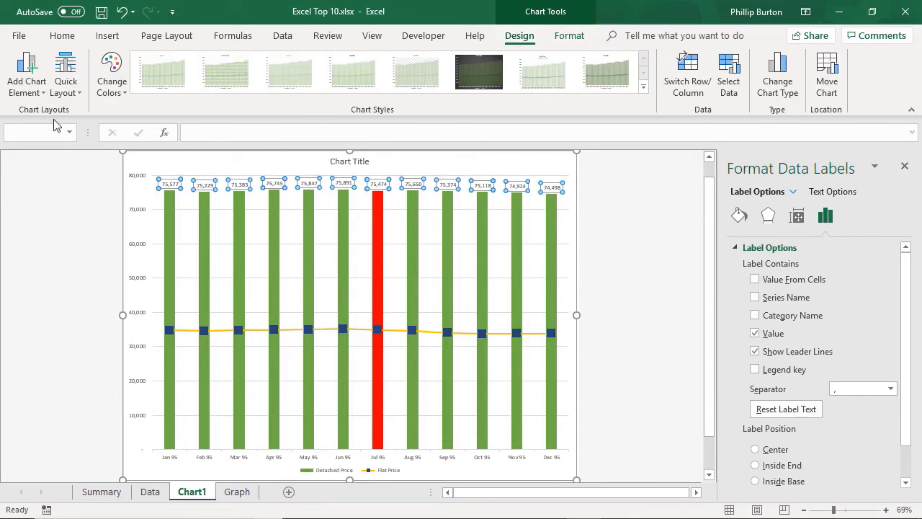
click(786, 94)
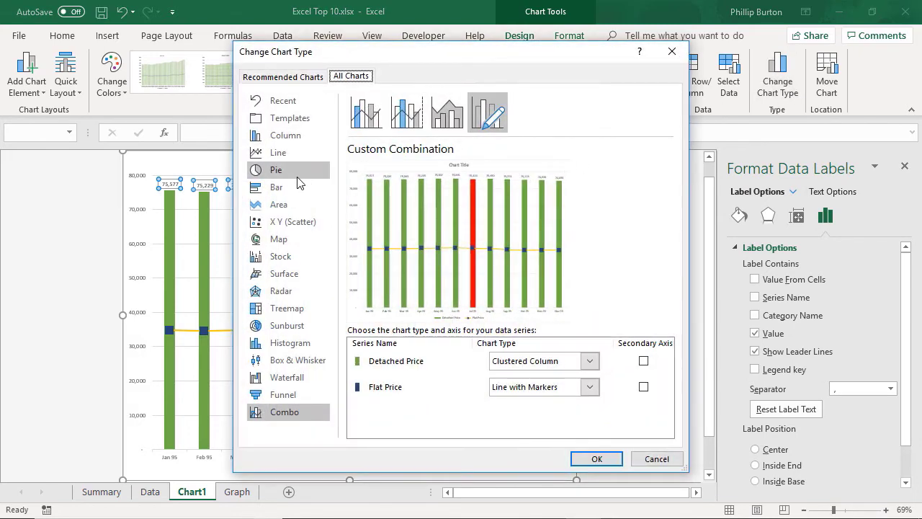
click(288, 176)
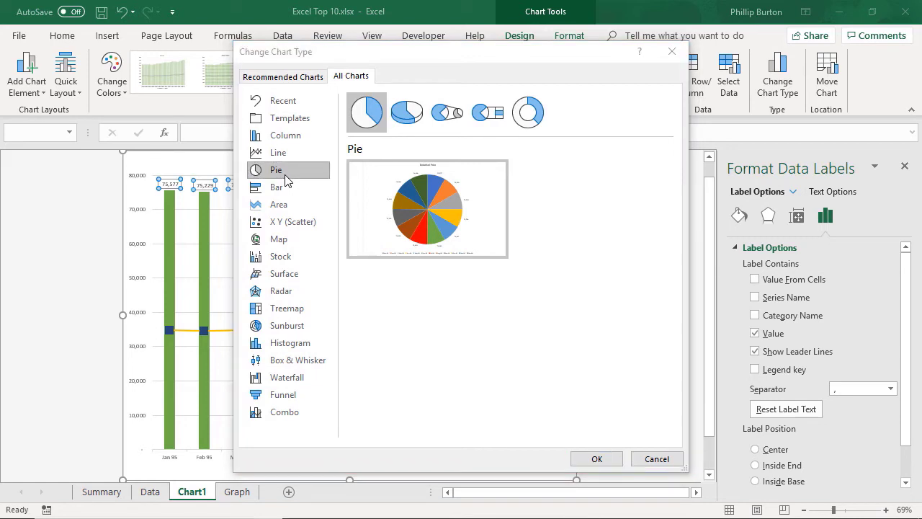
click(287, 221)
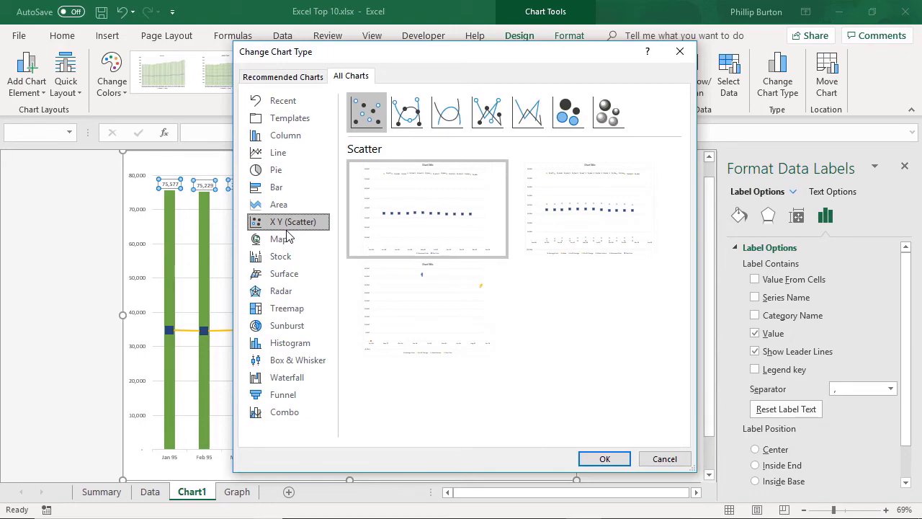
click(664, 459)
Insert a plain scatter chart from the Detached Price and Flat Price data in G1:H61 on the Graph sheet.
click(237, 492)
click(286, 181)
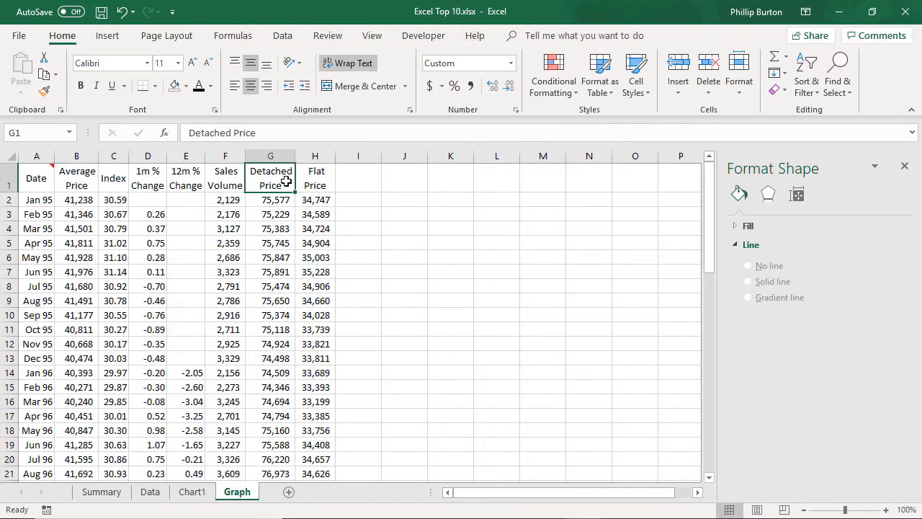
drag(286, 181, 315, 473)
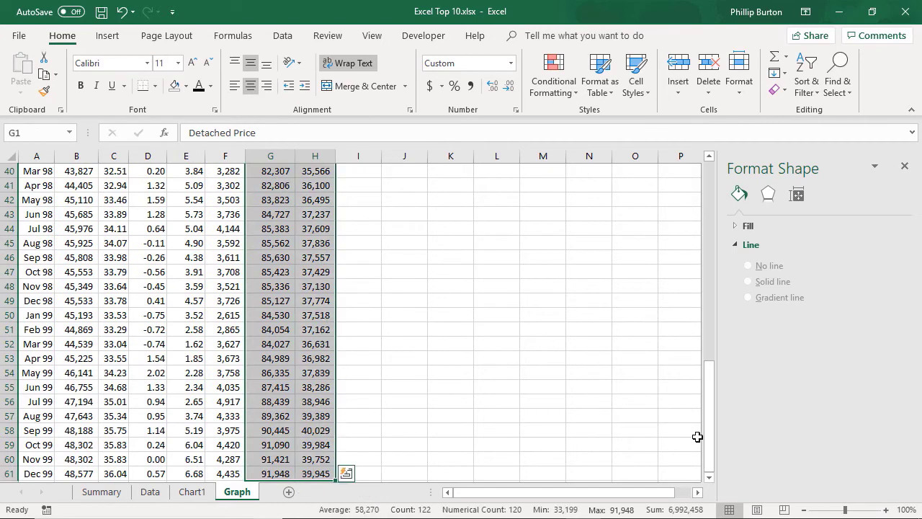
drag(713, 432, 711, 216)
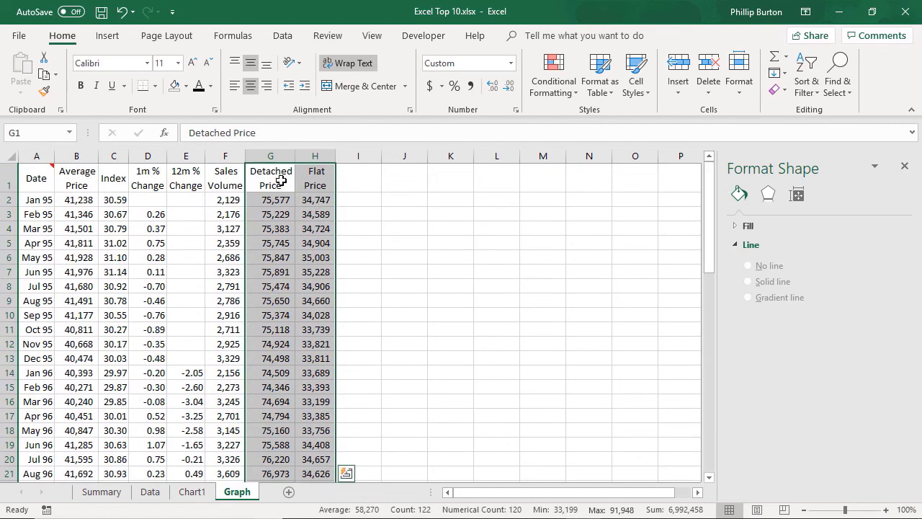
click(109, 36)
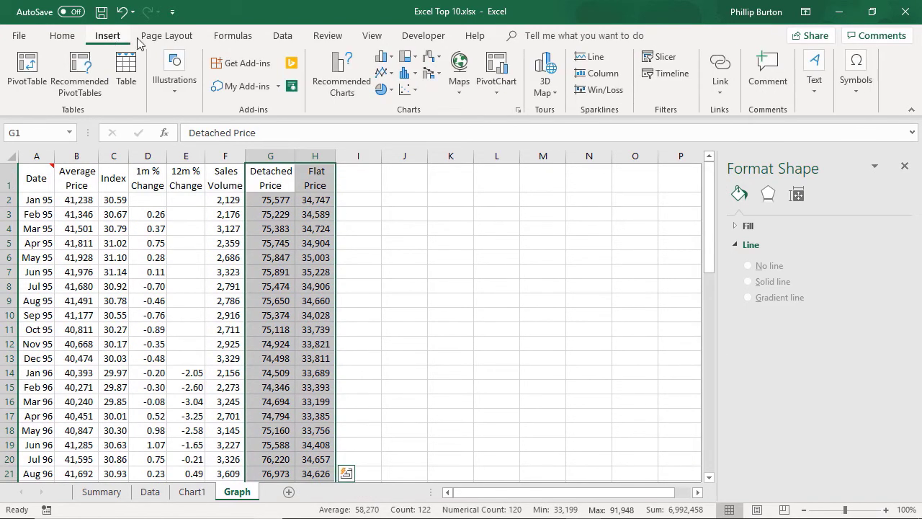
click(409, 89)
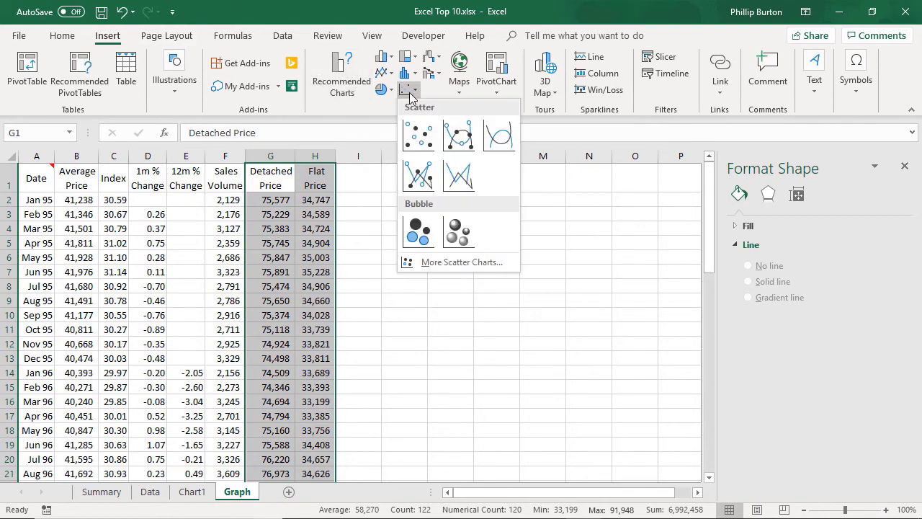
click(414, 133)
Move the new scatter chart to its own chart sheet.
right_click(515, 290)
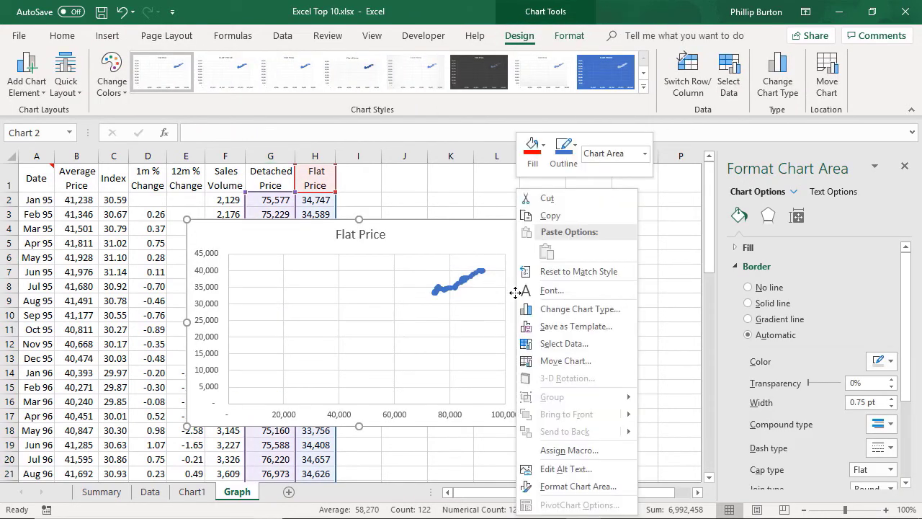
click(564, 361)
click(467, 341)
click(613, 409)
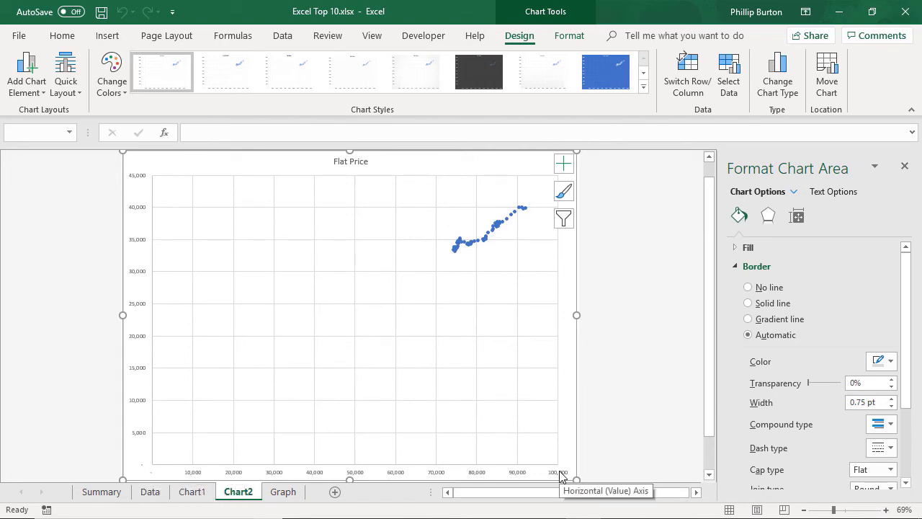
Set the minimum bound of the scatter chart's horizontal axis to 70000.
click(520, 473)
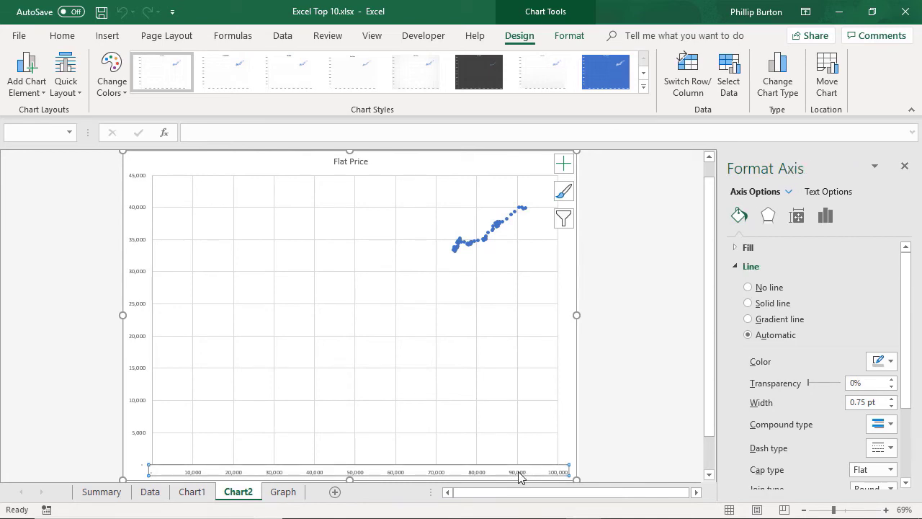
right_click(519, 474)
click(543, 463)
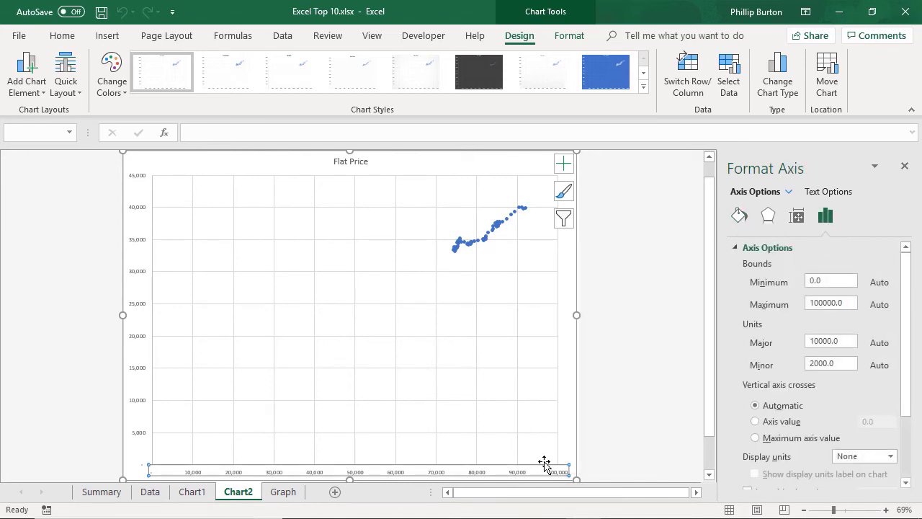
double_click(835, 281)
key(Return)
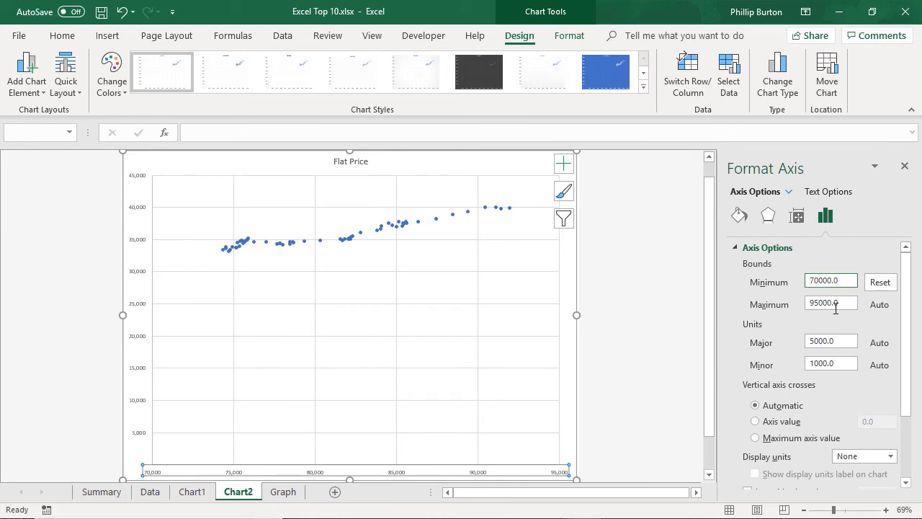
Show the horizontal axis in display units of Thousands.
scroll(906, 391, down, 3)
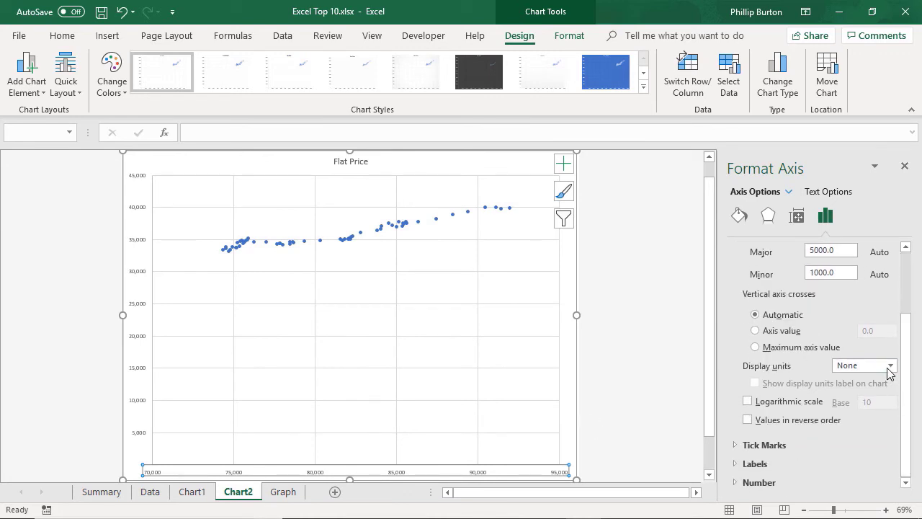
click(890, 369)
click(876, 409)
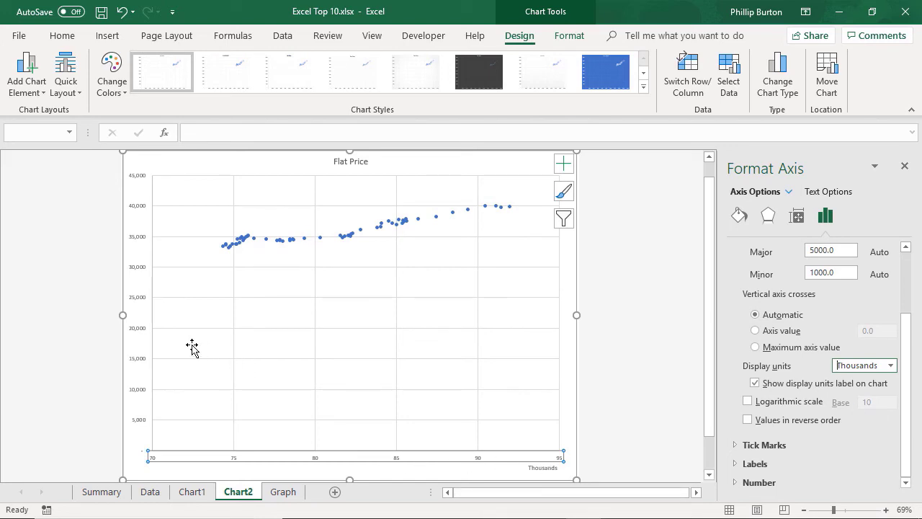
Try a maximum bound of 30000 on the scatter chart's vertical axis and reset it to automatic.
click(139, 332)
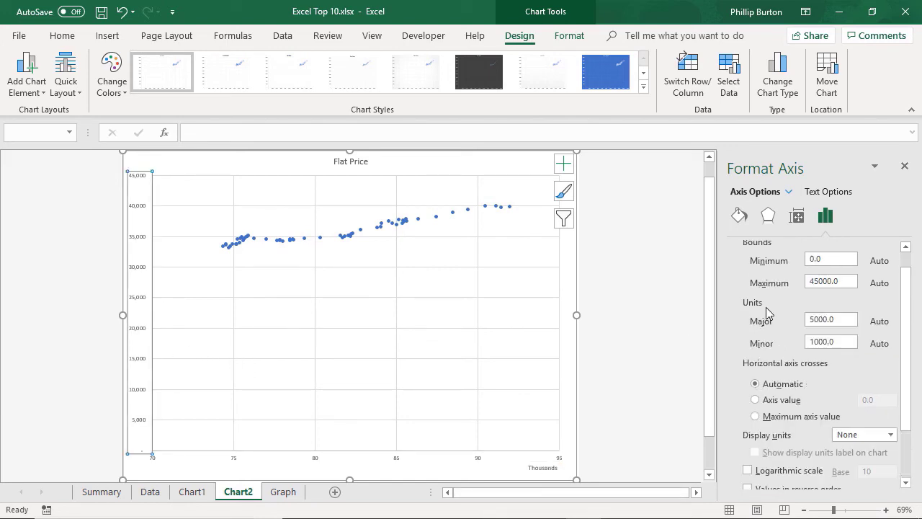
click(827, 278)
drag(844, 280, 796, 270)
text(30000)
key(Return)
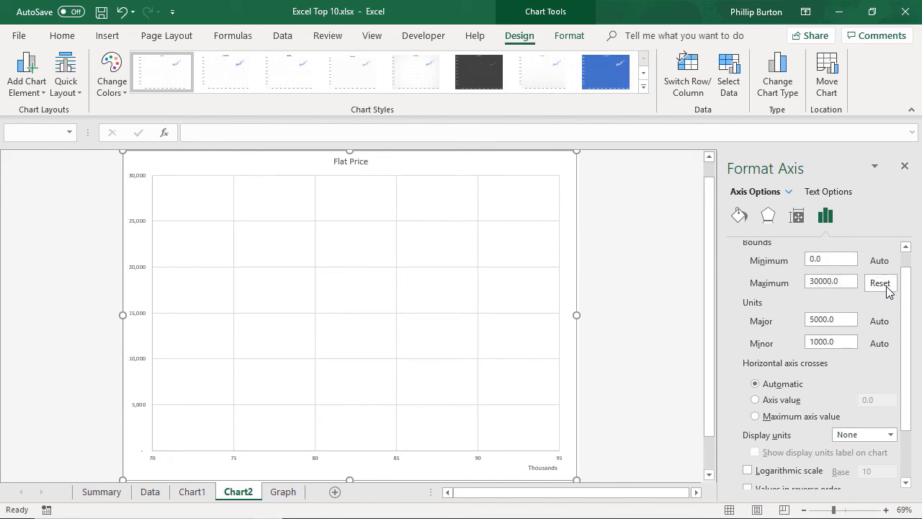
Set the minimum bound of the scatter chart's vertical axis to 30000.
double_click(825, 258)
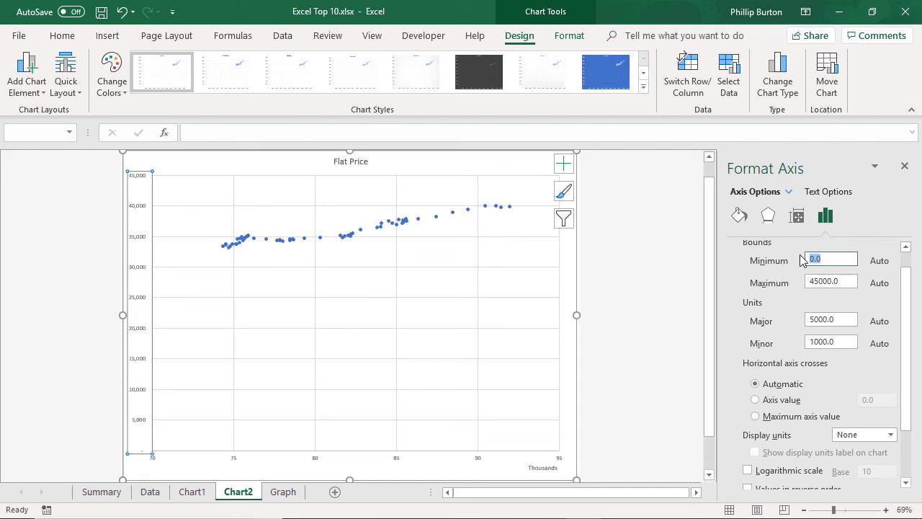
text(30000)
key(Tab)
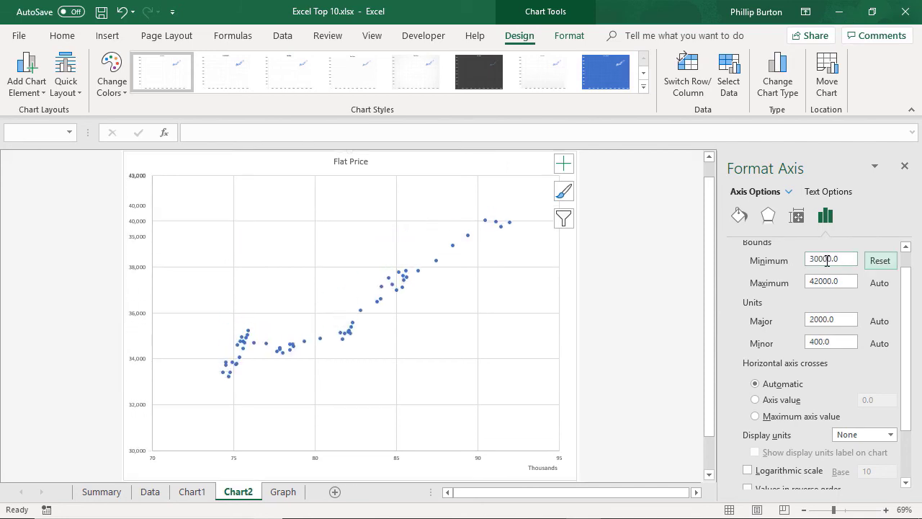
Show the vertical axis in display units of Thousands.
click(844, 435)
click(891, 435)
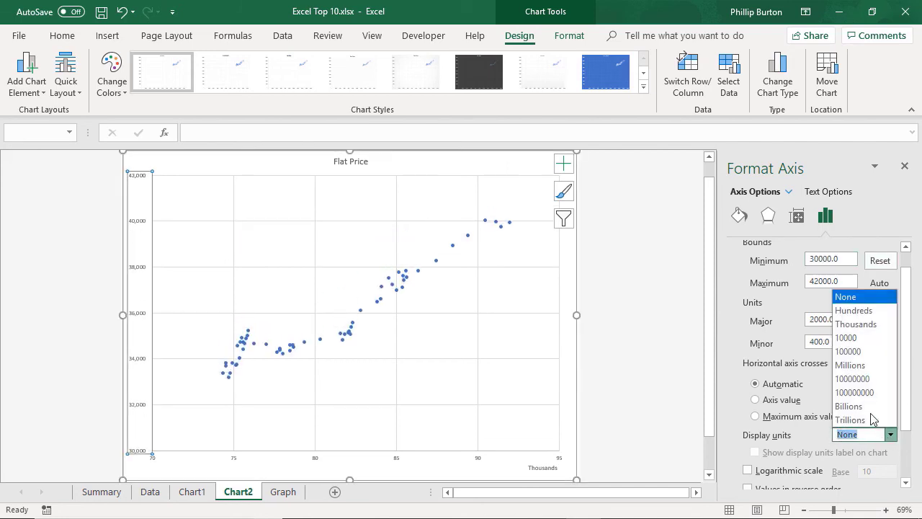
click(878, 325)
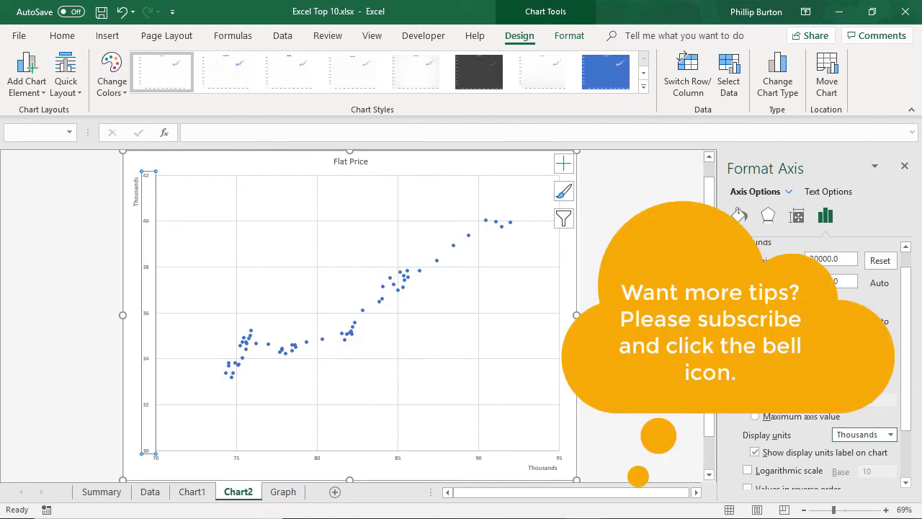
click(386, 308)
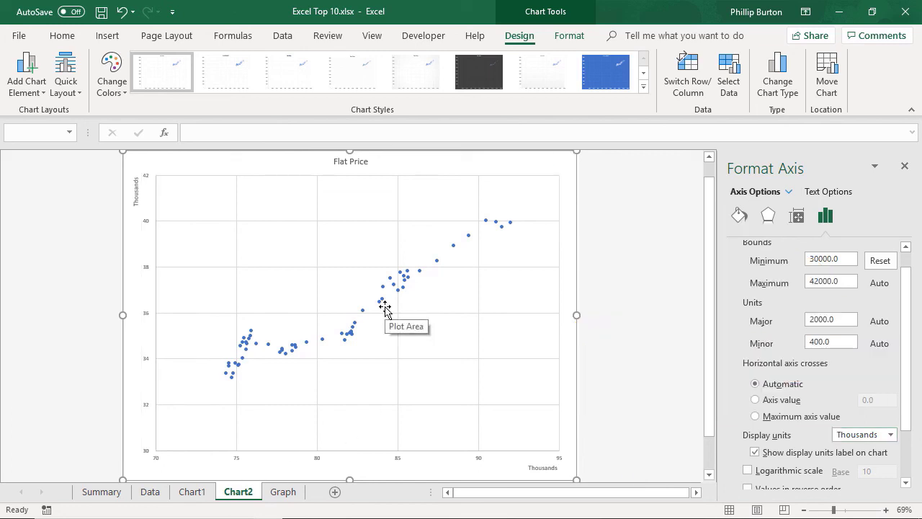